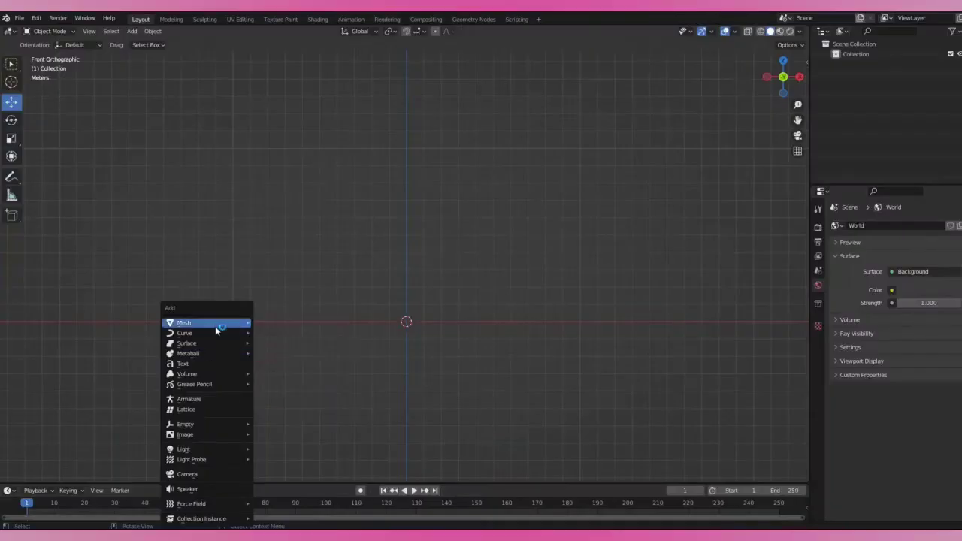
Add a circle mesh at the scene centre and scale it up to 2.548
key(shift+a)
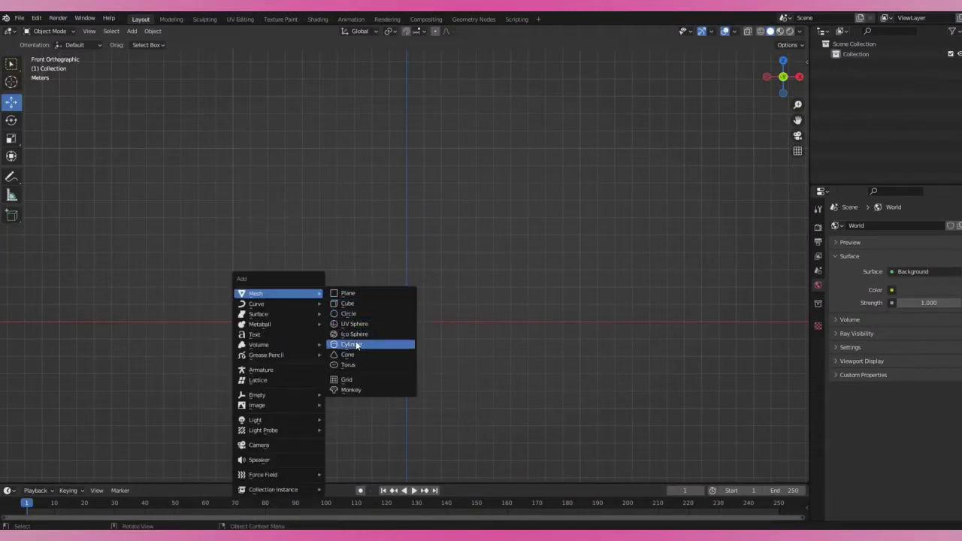
click(350, 315)
key(s)
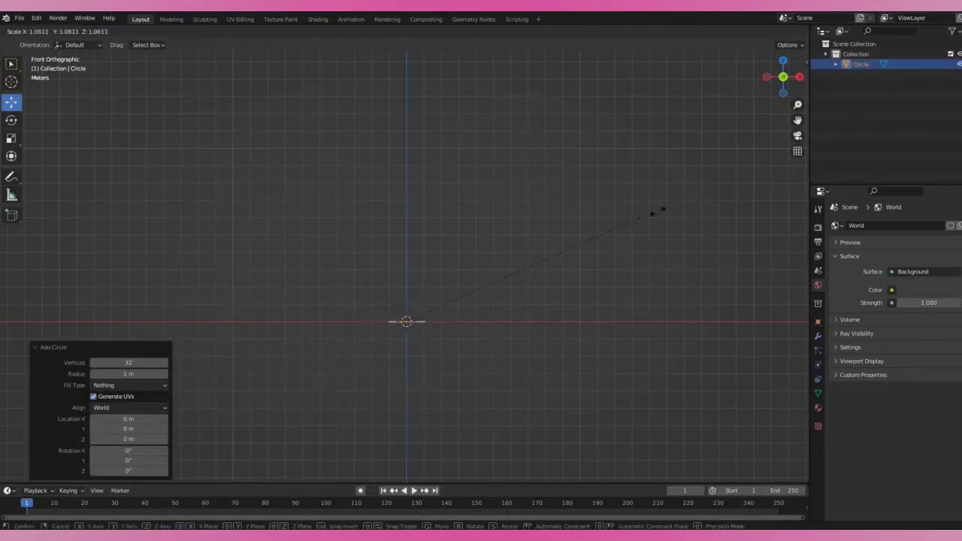
click(635, 95)
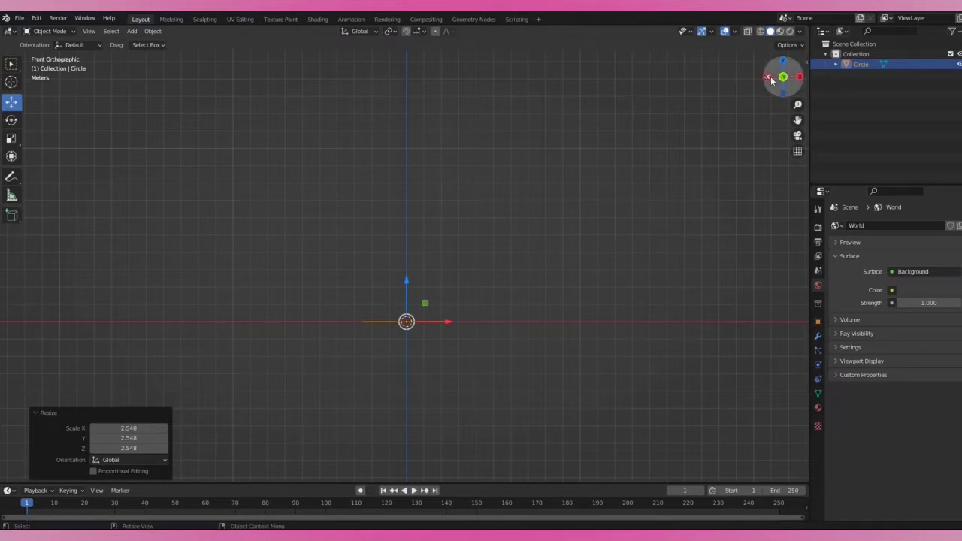
drag(782, 76, 573, 241)
Fill the circle with a face, extrude it slightly up and widen the top to 1.602
key(Tab)
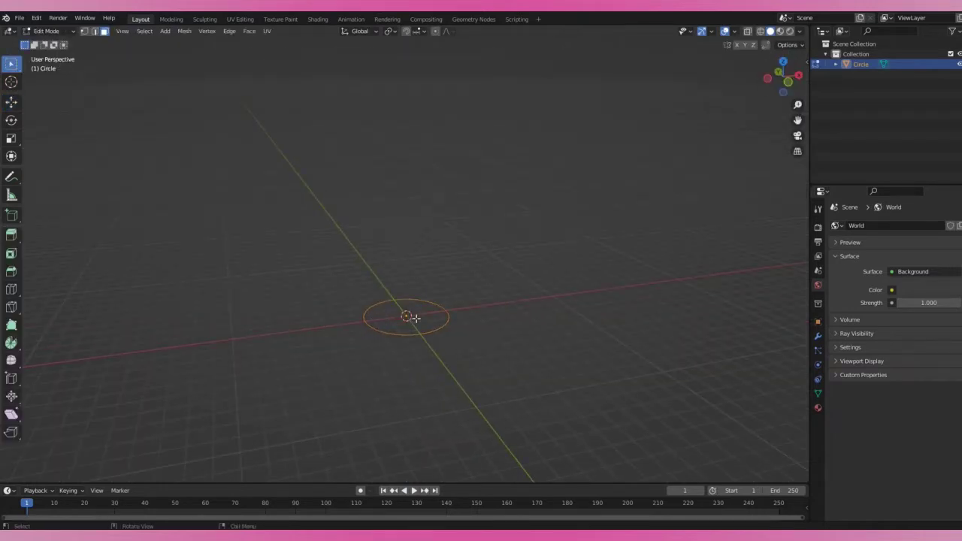
key(f)
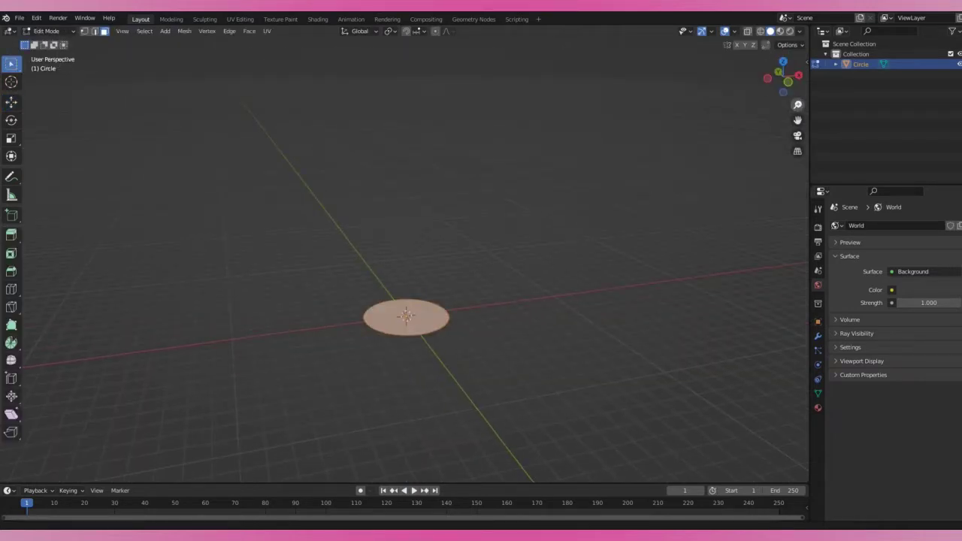
key(KP_1)
key(e)
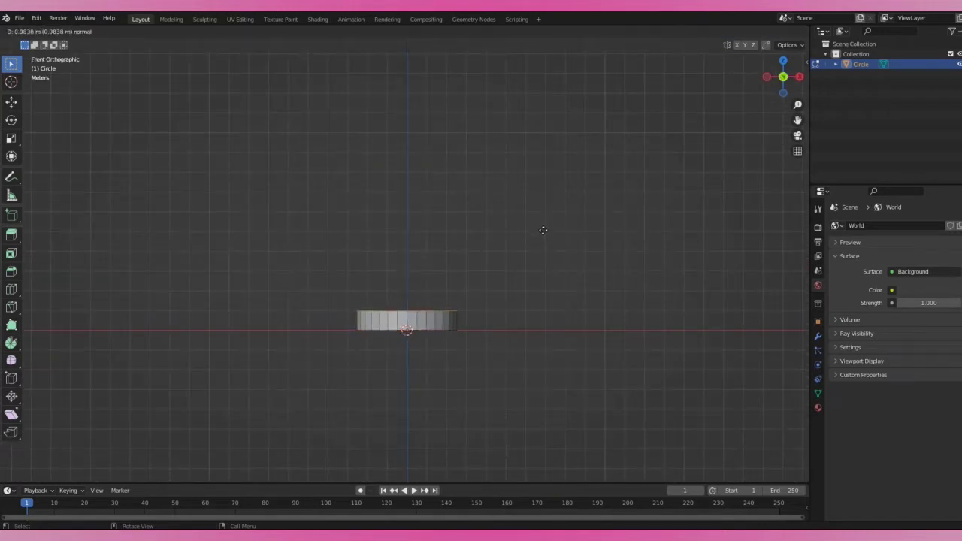
click(543, 230)
key(s)
click(631, 203)
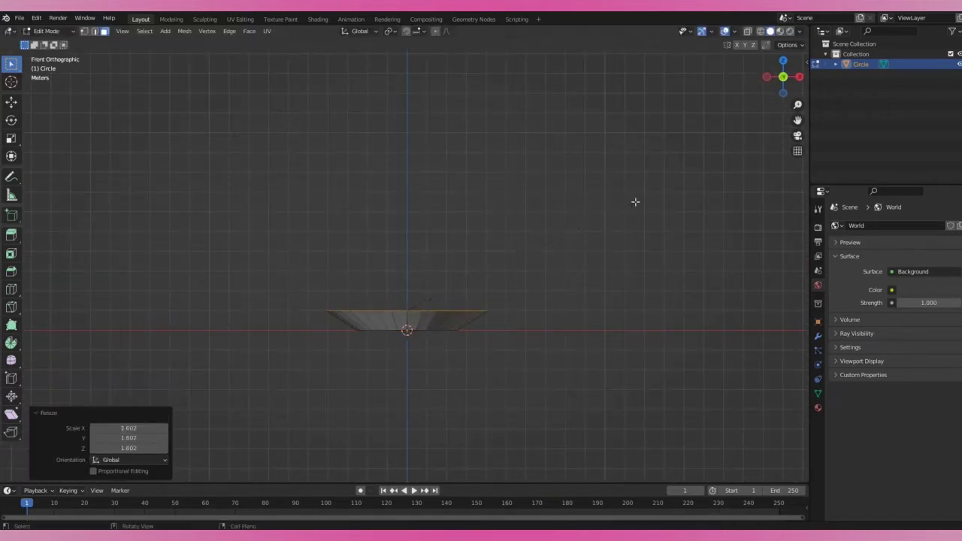
Extrude the tall jar body, add a little extra height, and narrow the top ring to 0.598
key(e)
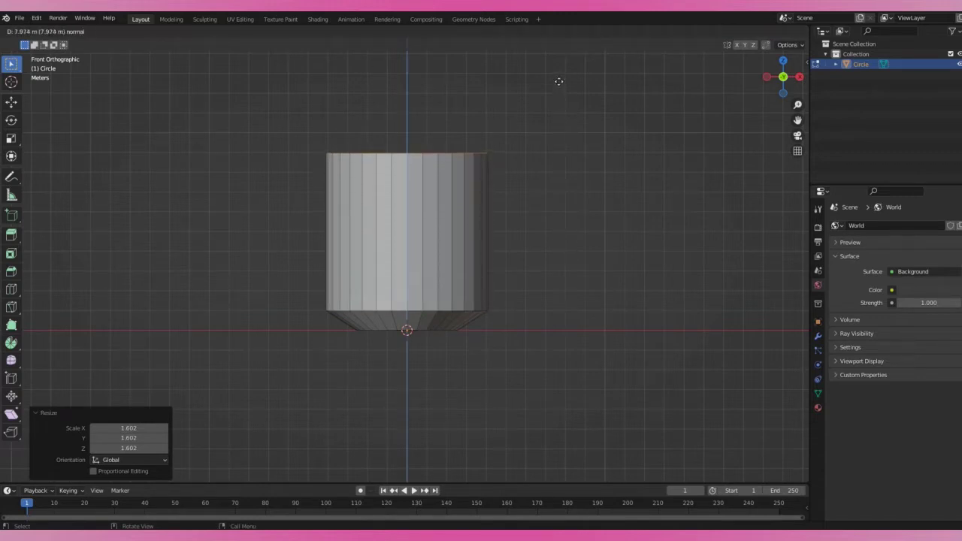
click(559, 82)
key(e)
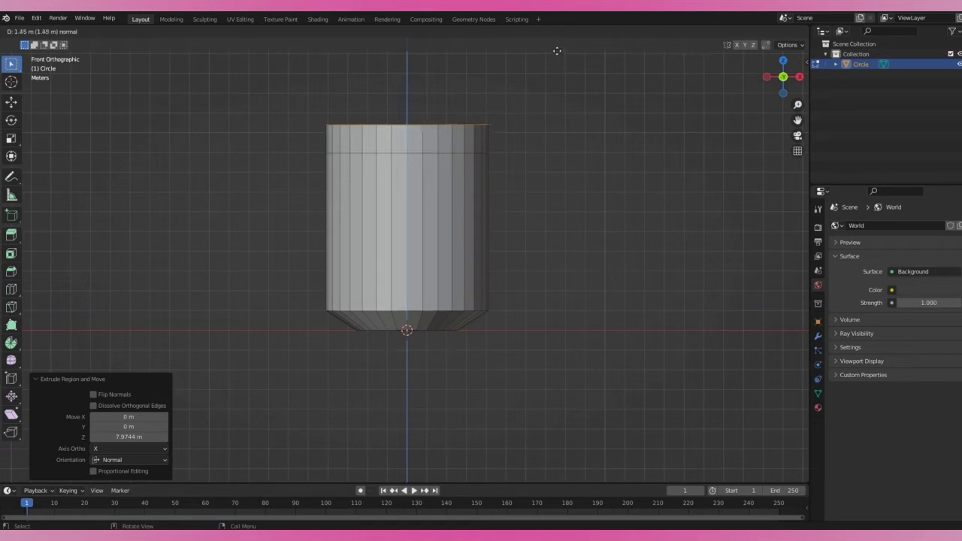
click(556, 41)
key(s)
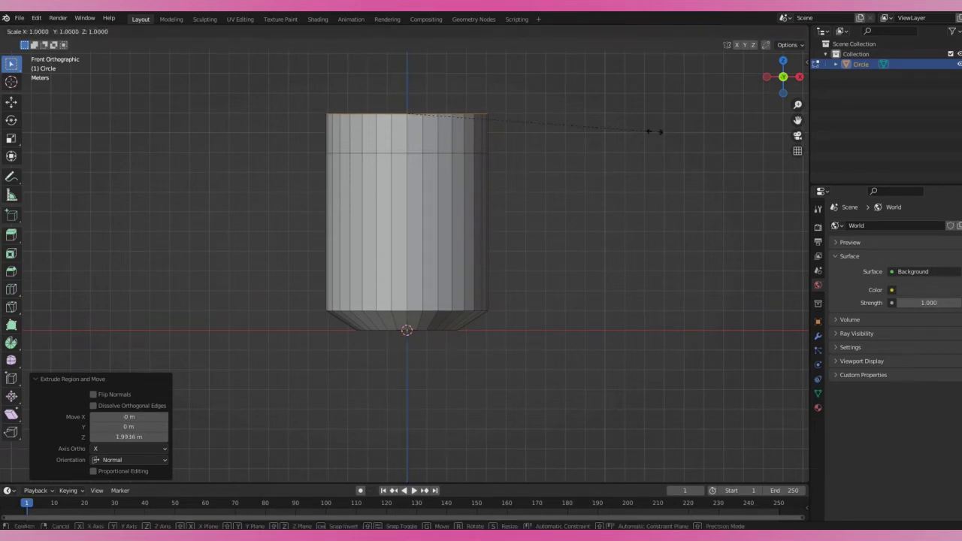
click(552, 107)
Lower the top ring, extrude a short neck and widen its top to 1.079
key(g)
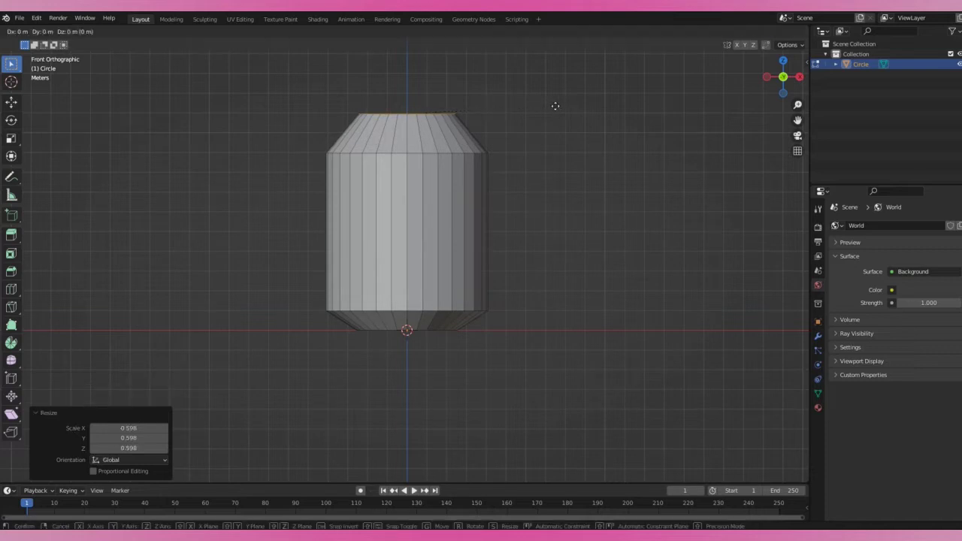
key(z)
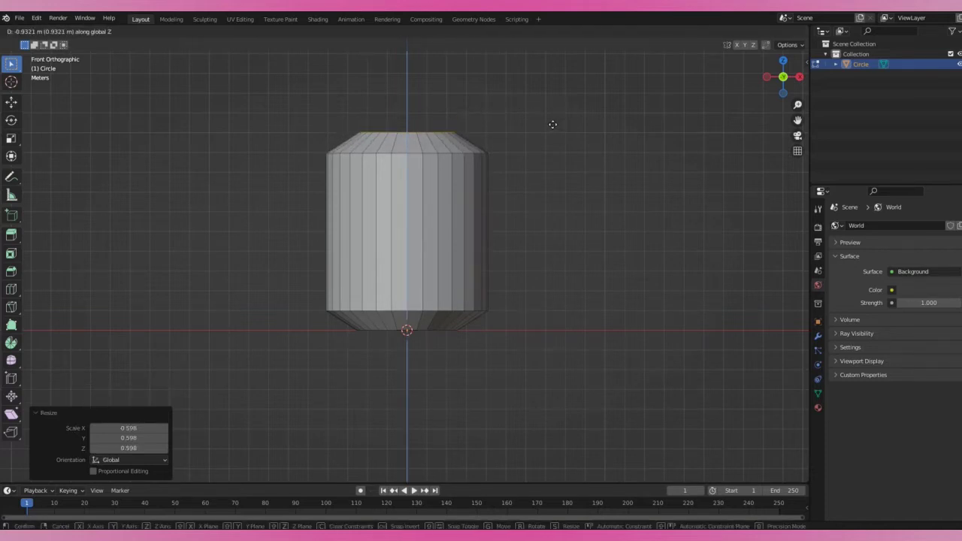
click(552, 124)
key(e)
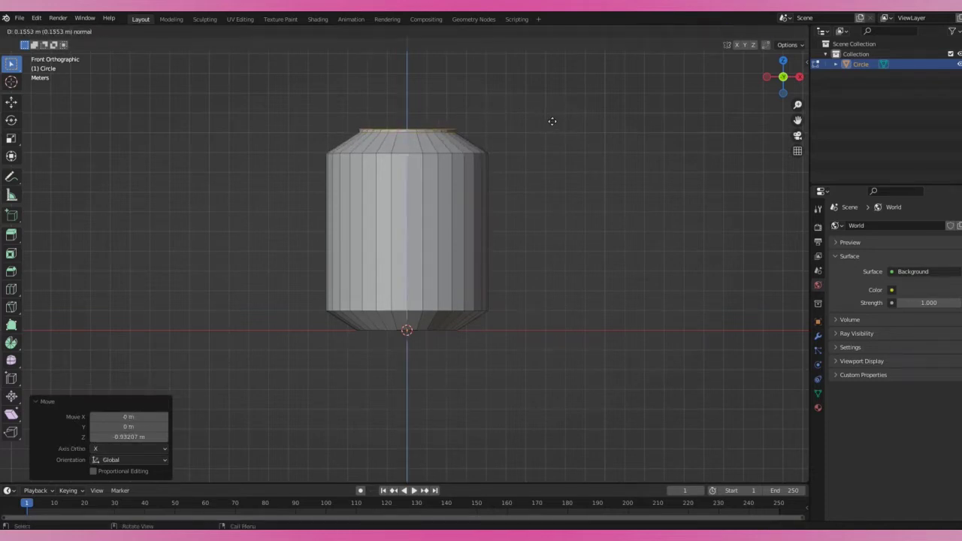
click(553, 120)
key(s)
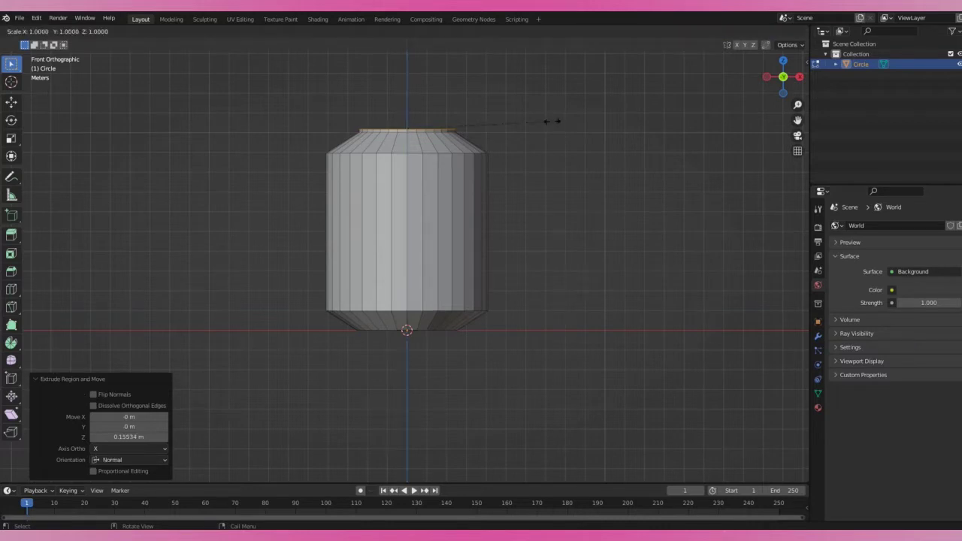
click(560, 118)
Extrude the cap upward and round its rim with a 4-segment bevel
key(e)
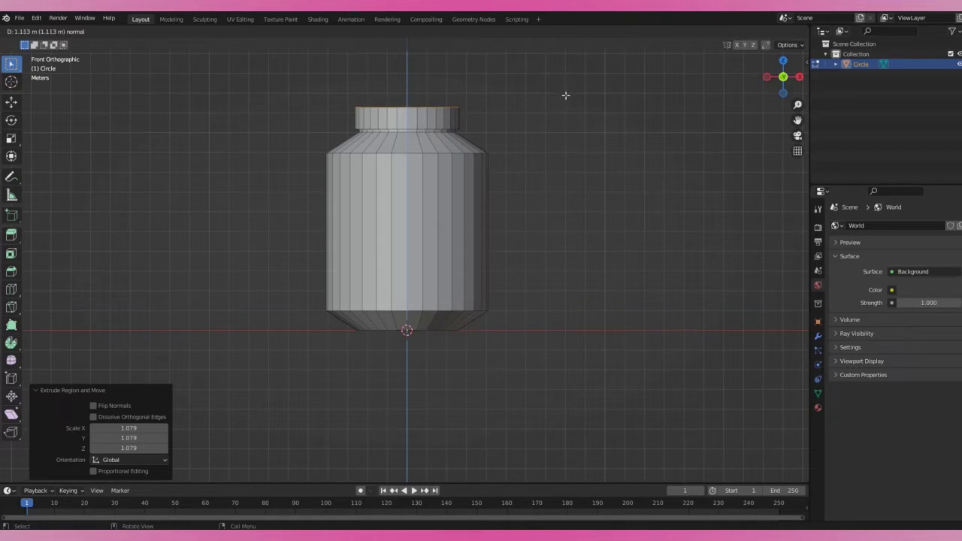
click(565, 95)
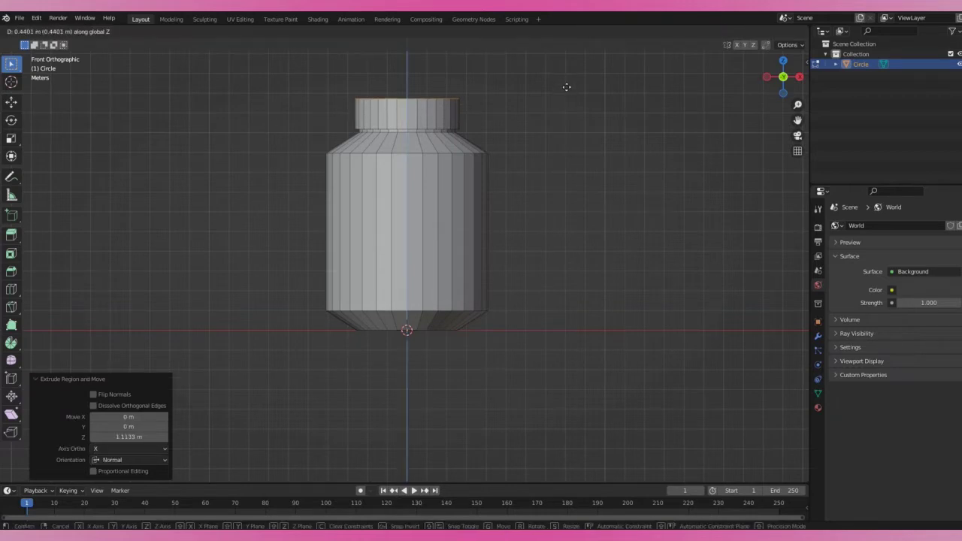
click(567, 89)
key(ctrl+b)
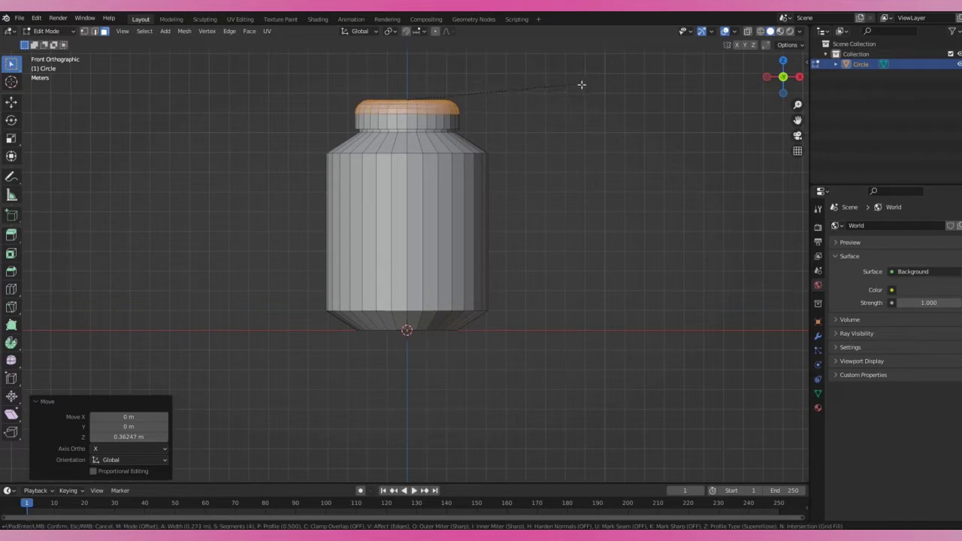
click(580, 85)
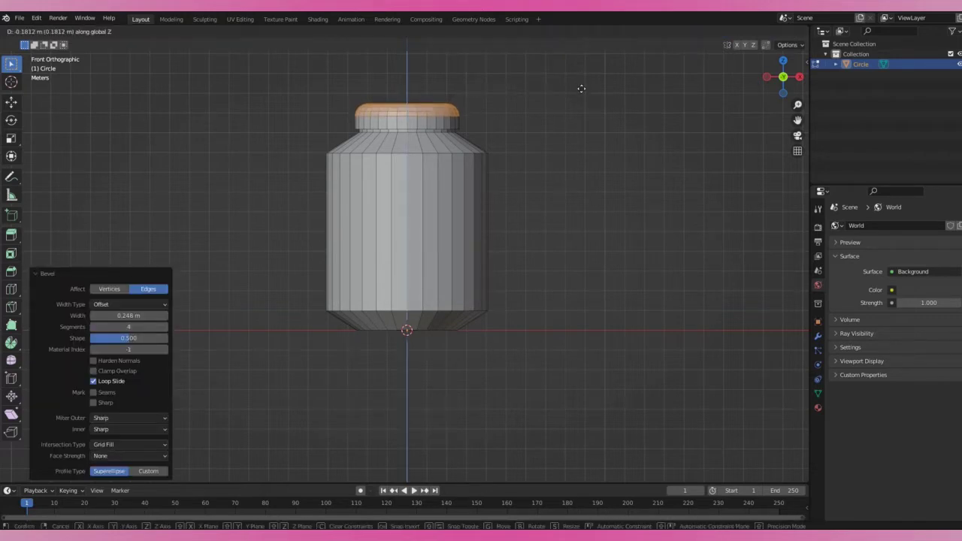
click(581, 88)
Set the jar to smooth shading in Object Mode
scroll(567, 151, up, 1)
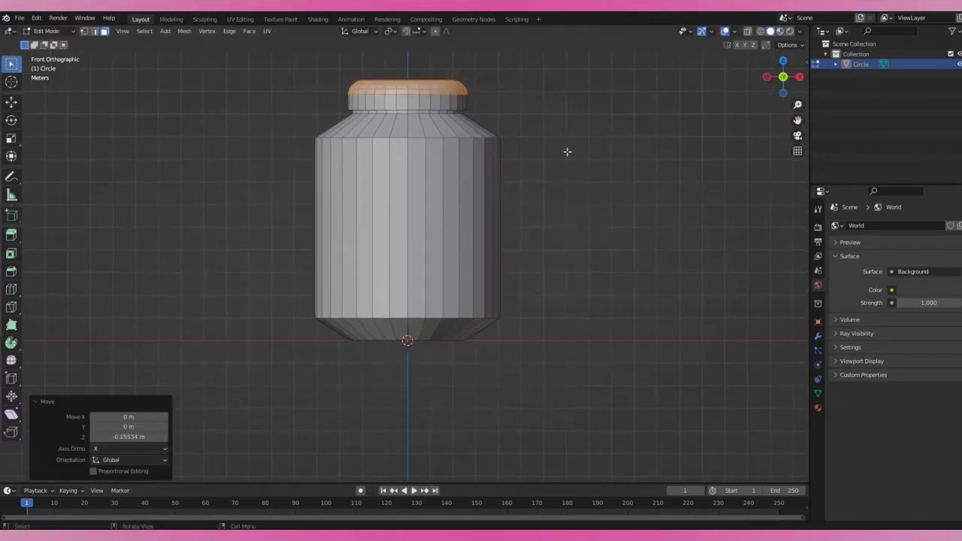
key(Tab)
right_click(412, 166)
click(412, 164)
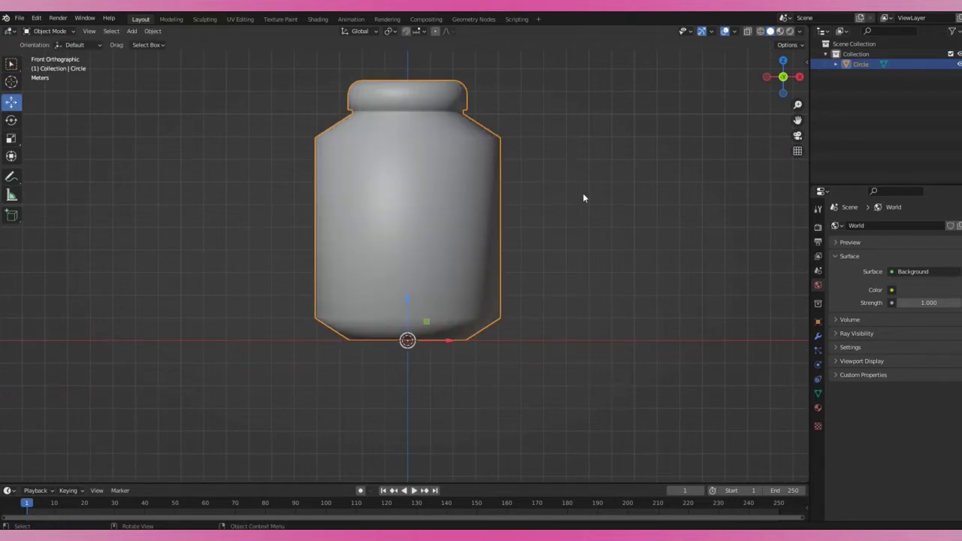
Add an edge loop around the cap rim
key(Tab)
click(351, 100)
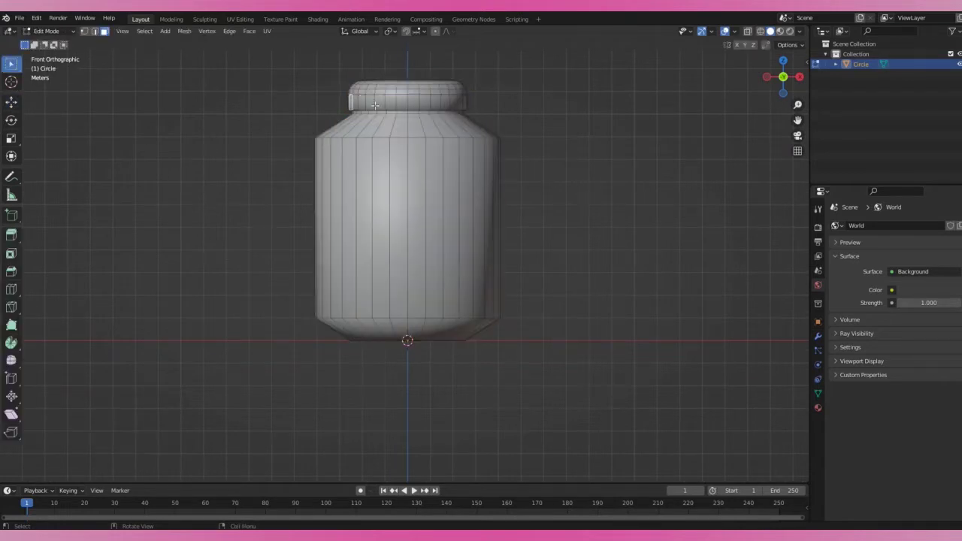
key(ctrl+r)
click(361, 100)
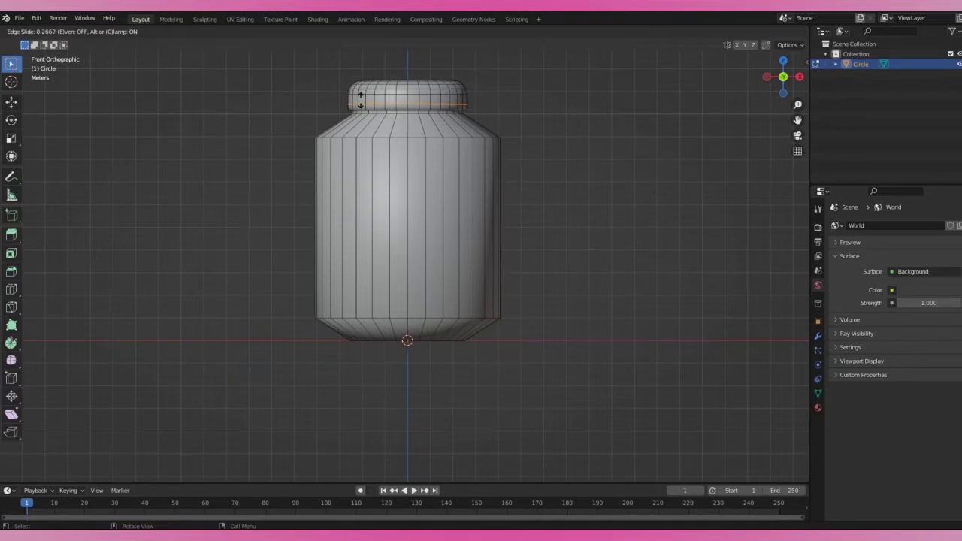
click(360, 105)
Add two loop cuts across the body and spread them apart vertically
key(ctrl+r)
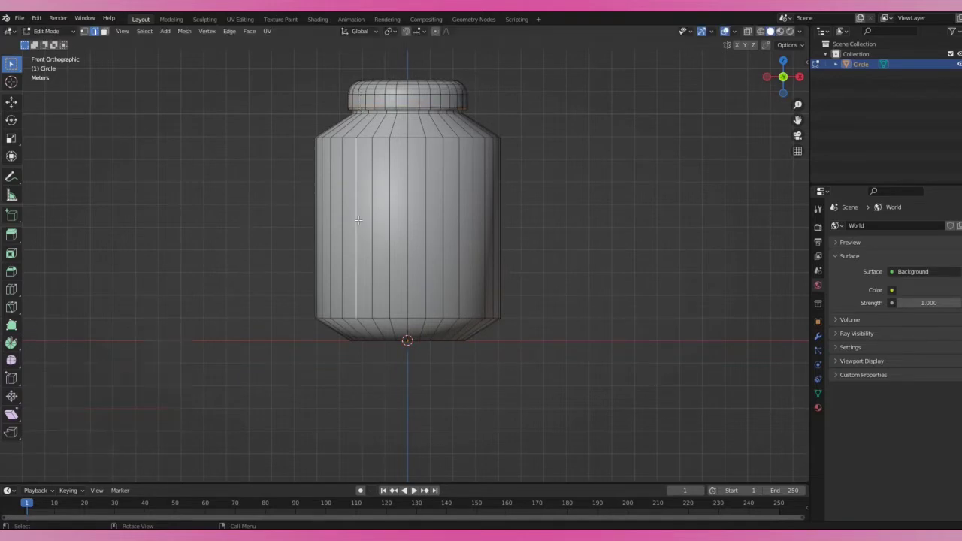
key(2)
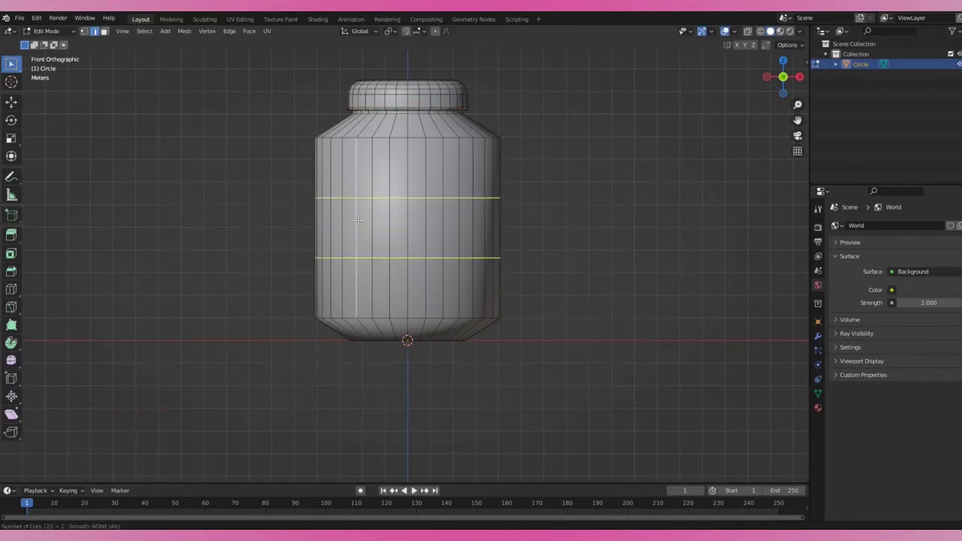
click(359, 220)
right_click(356, 219)
key(s)
key(z)
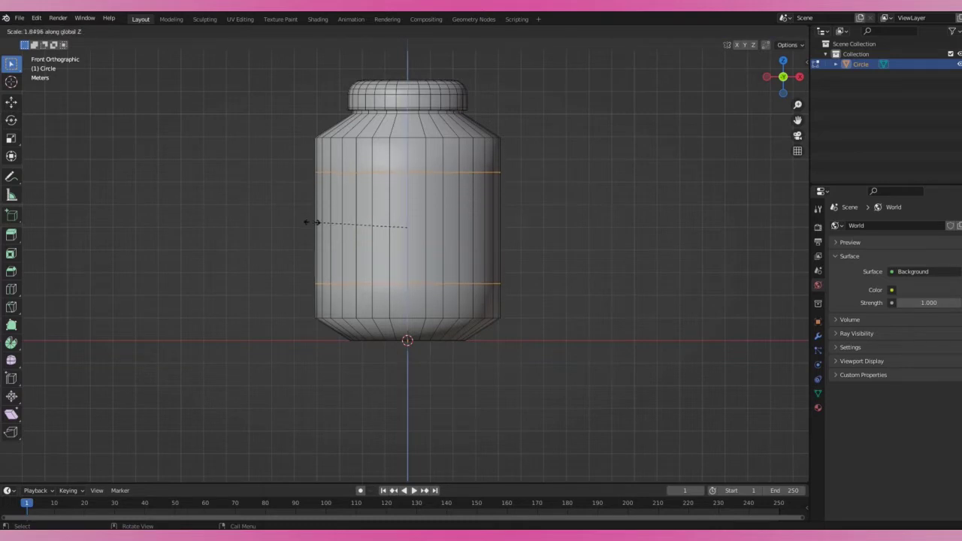
click(267, 217)
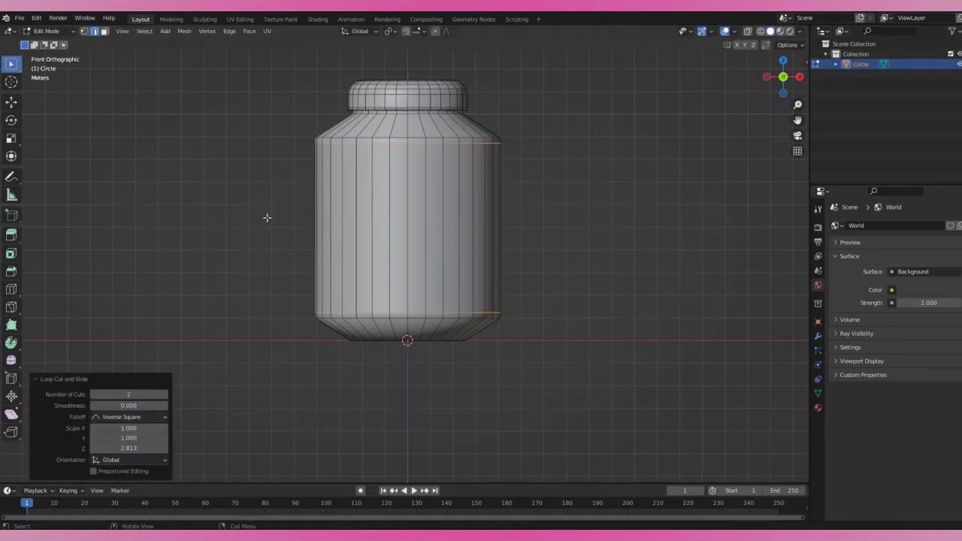
Slide the upper and bottom loops toward the base, then leave Edit Mode
alt+click(374, 126)
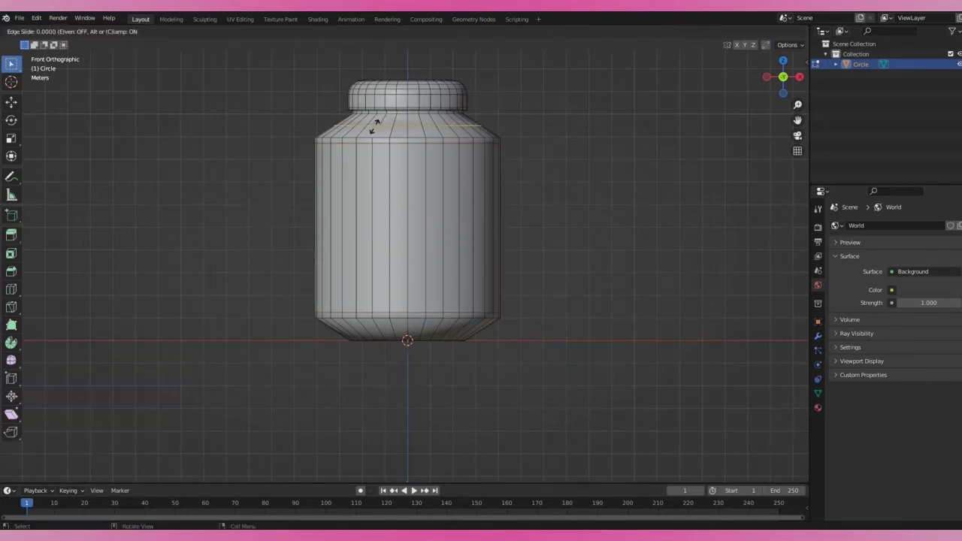
key(g)
key(g)
click(376, 120)
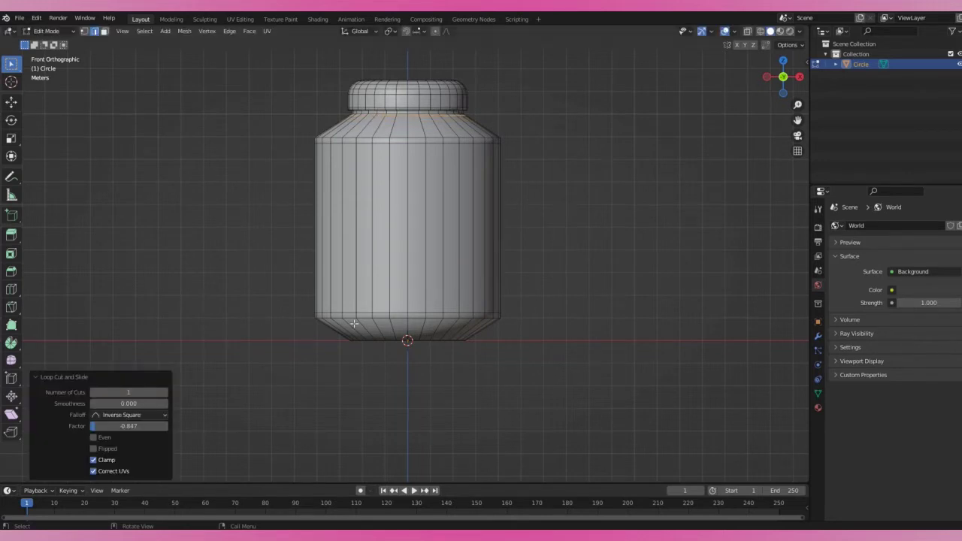
alt+click(335, 321)
key(g)
key(g)
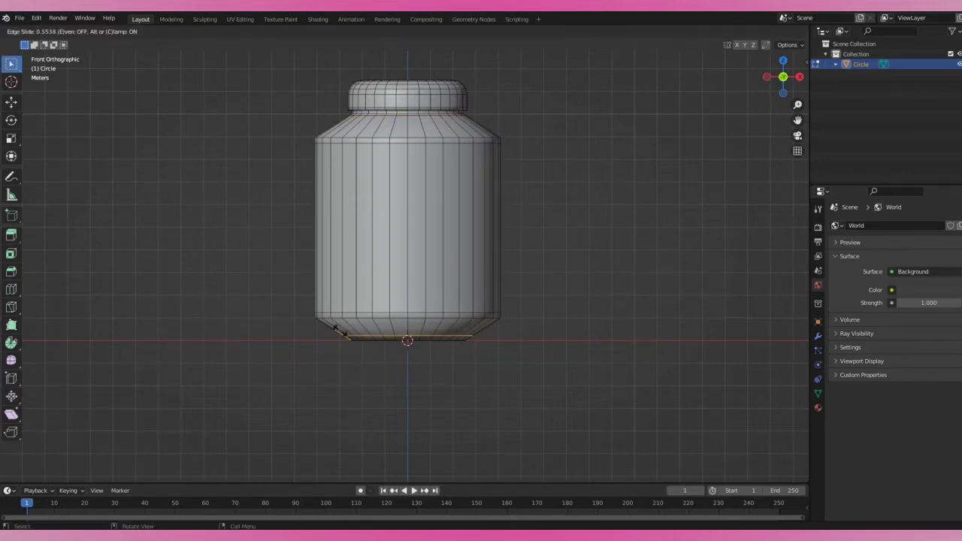
click(344, 335)
key(Tab)
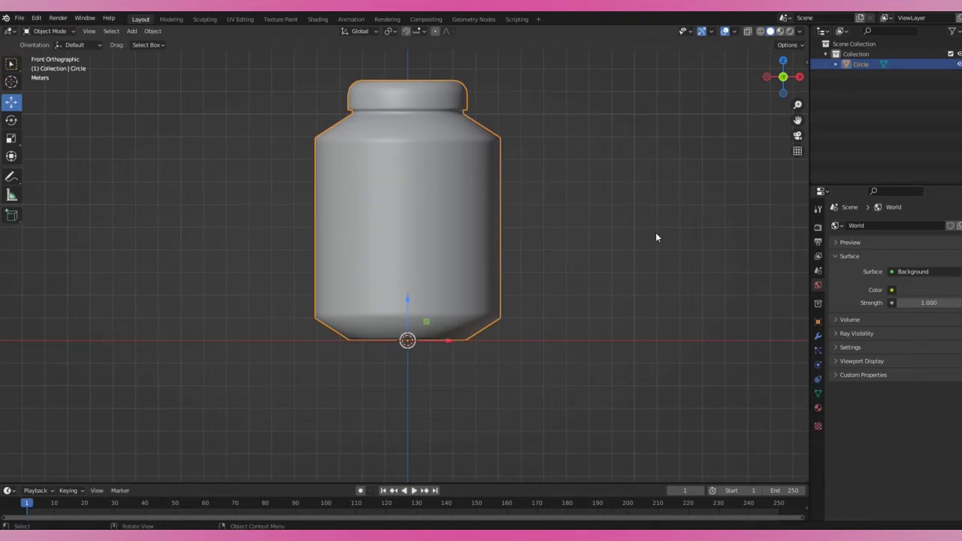
Add a floor plane scaled to 23.06 beneath the jar
key(shift+a)
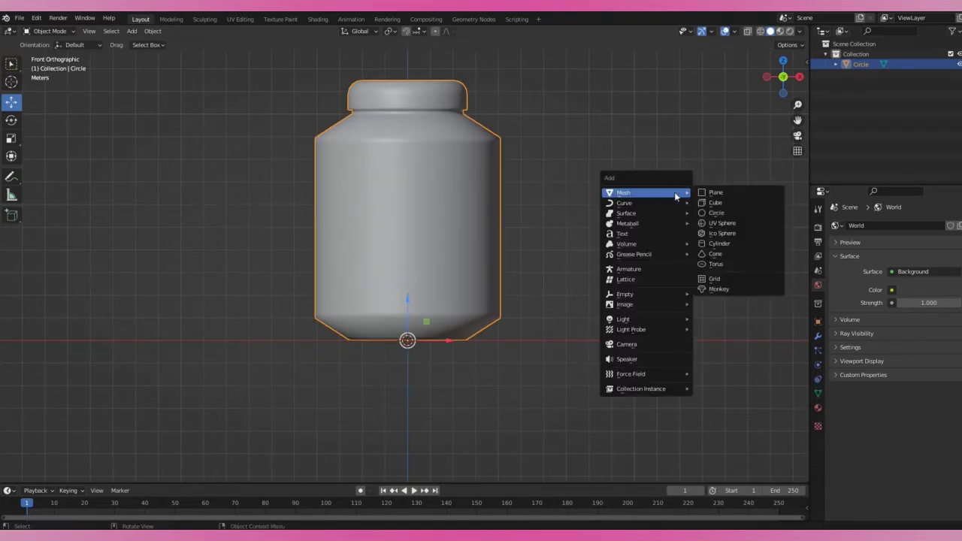
click(722, 193)
key(s)
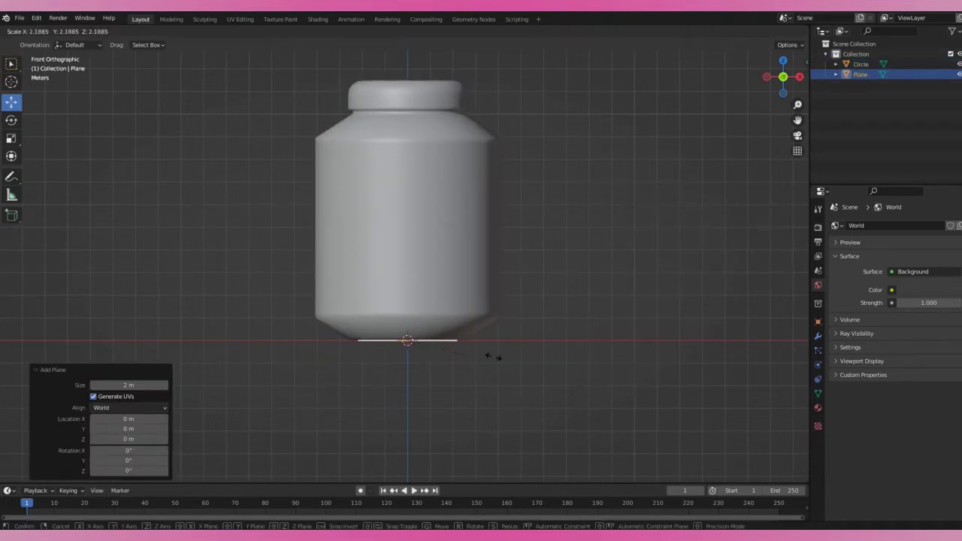
click(248, 398)
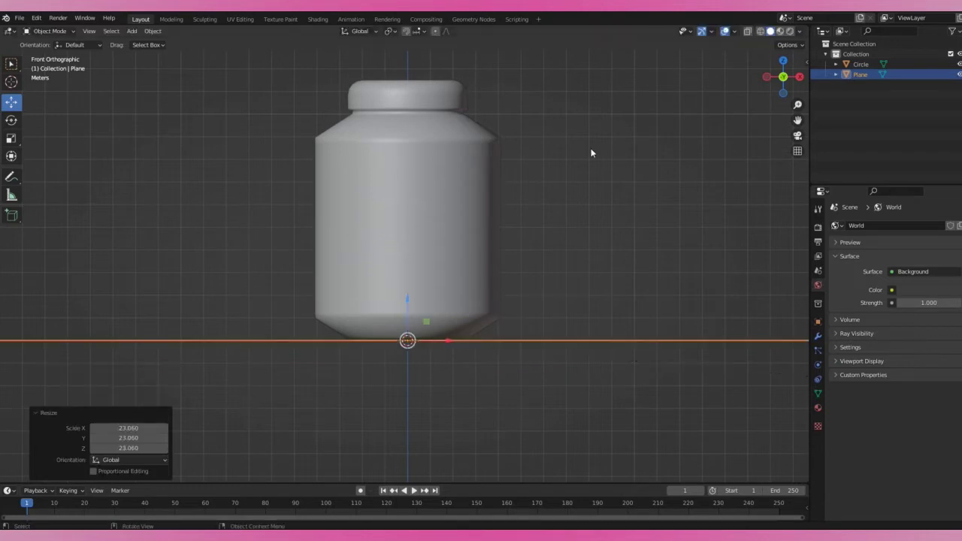
Select the bottle object and clear its name in the Outliner
click(411, 155)
double_click(861, 64)
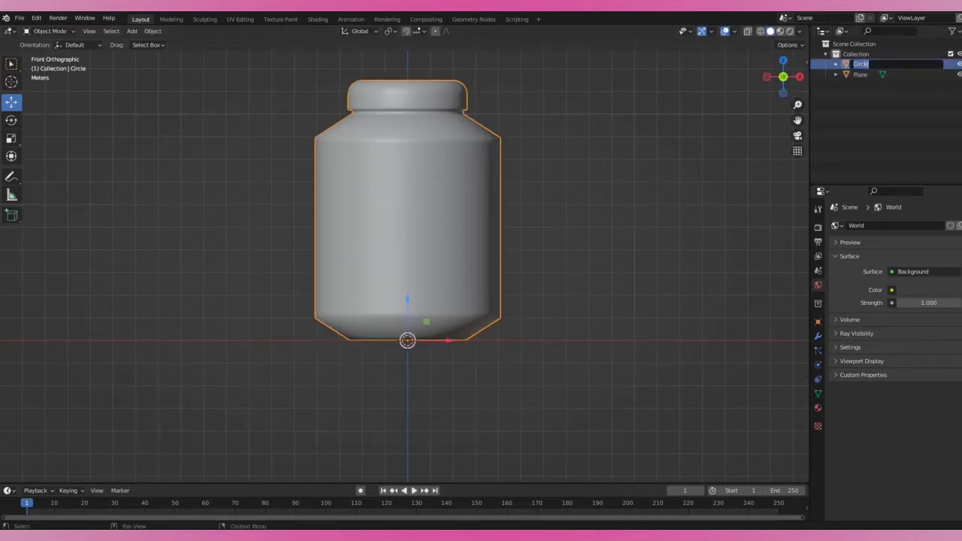
key(BackSpace)
Name the object jar and box-select the whole lid in X-ray Edit Mode
text(r)
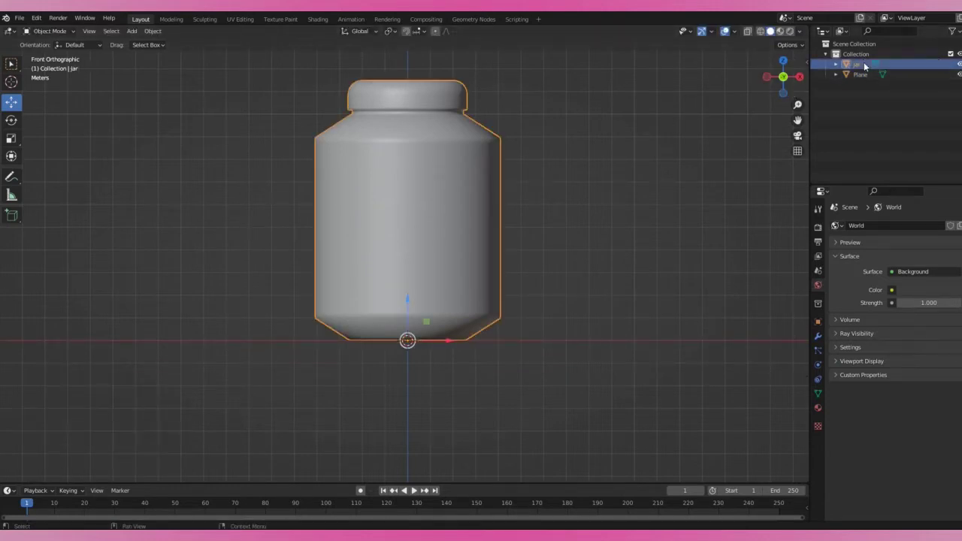
key(Return)
key(Tab)
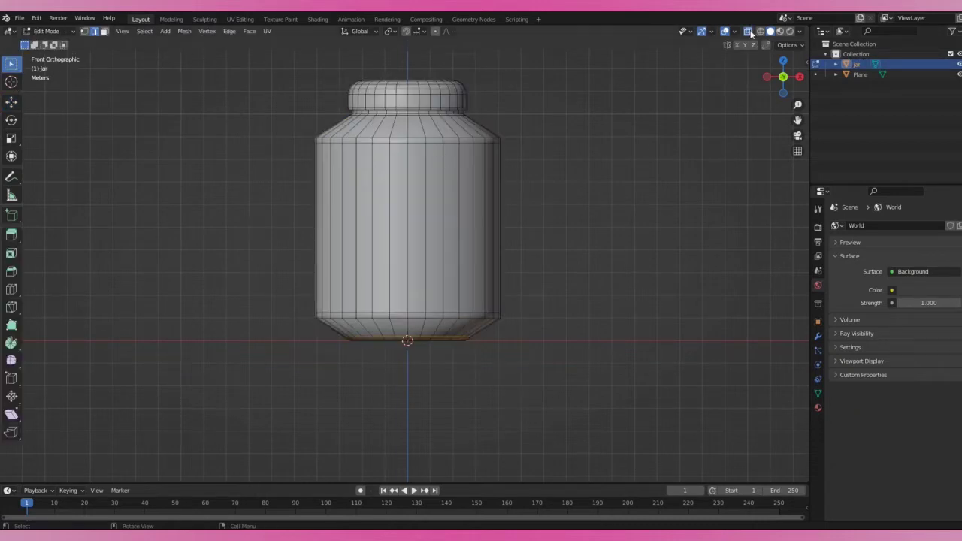
click(748, 32)
drag(321, 50, 536, 109)
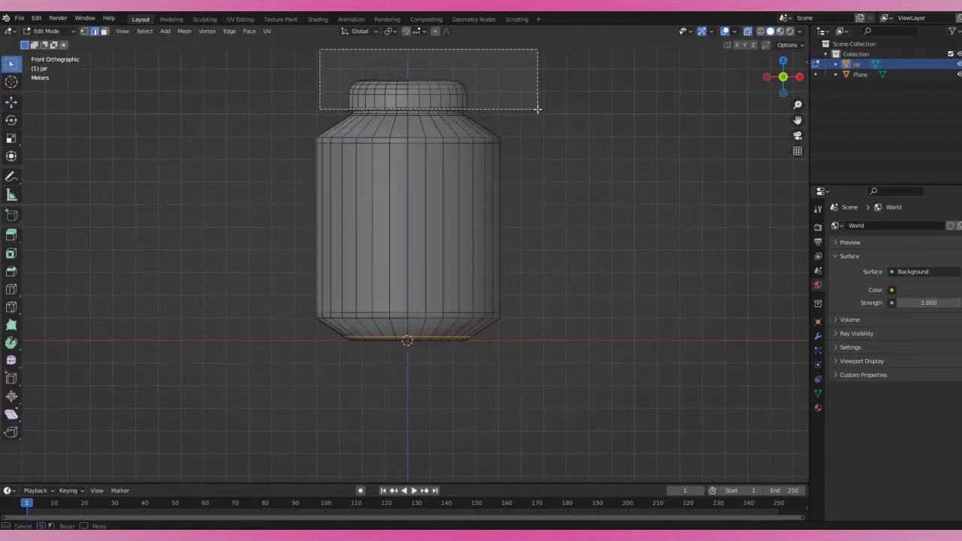
drag(782, 77, 768, 73)
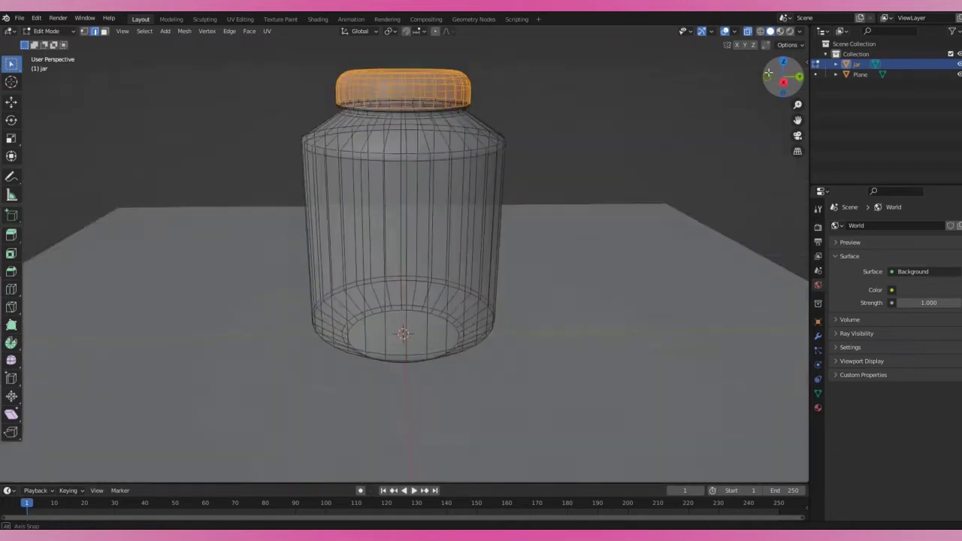
key(KP_1)
Create a vertex group named cap and assign the lid faces to it
click(817, 393)
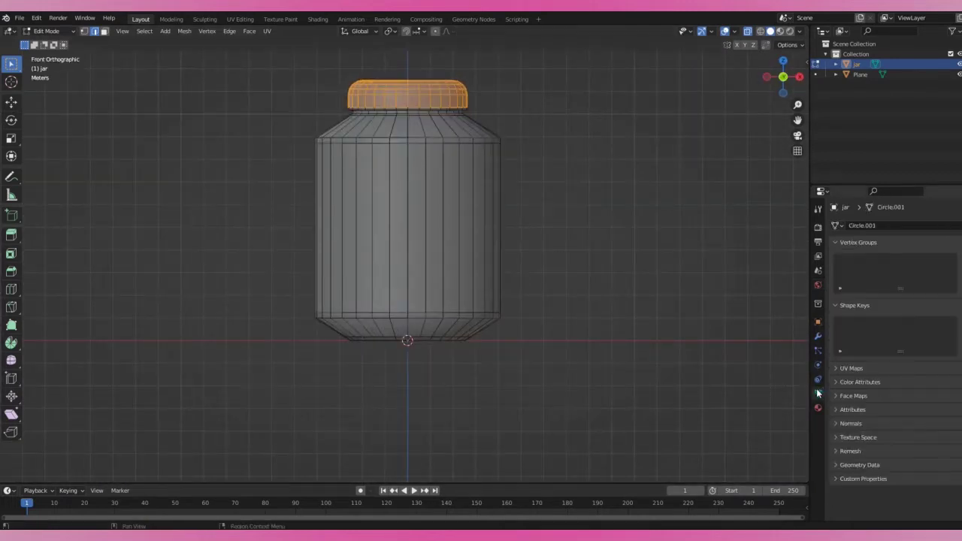
click(104, 31)
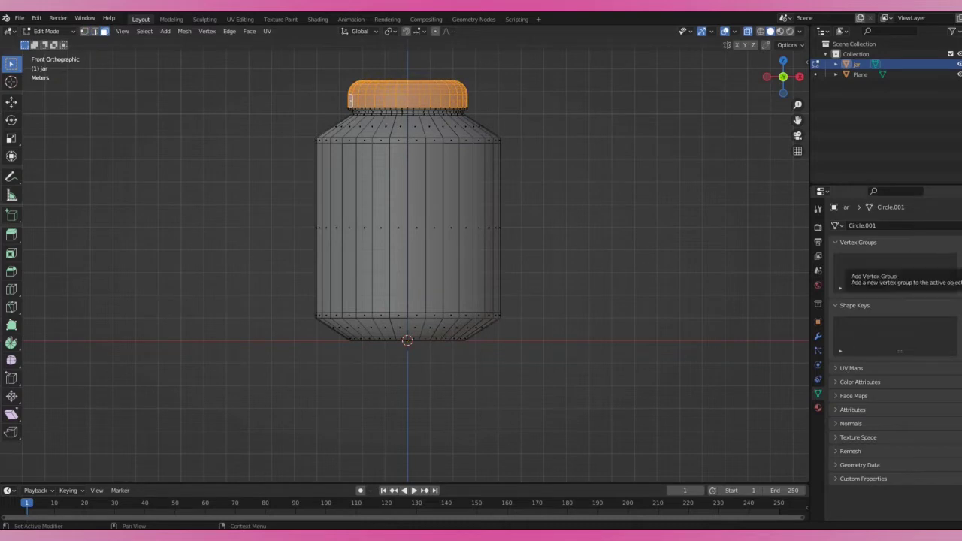
click(958, 260)
click(865, 323)
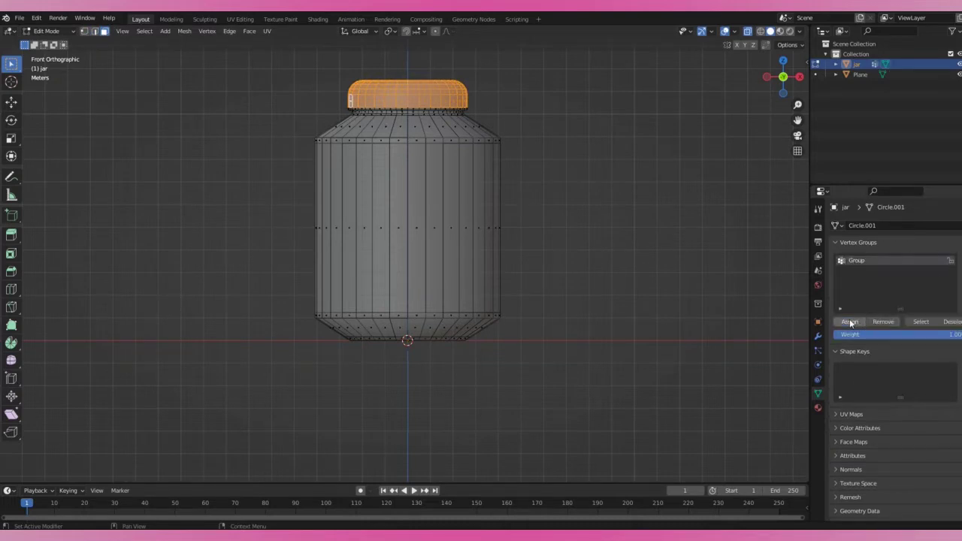
double_click(856, 261)
click(855, 320)
key(Tab)
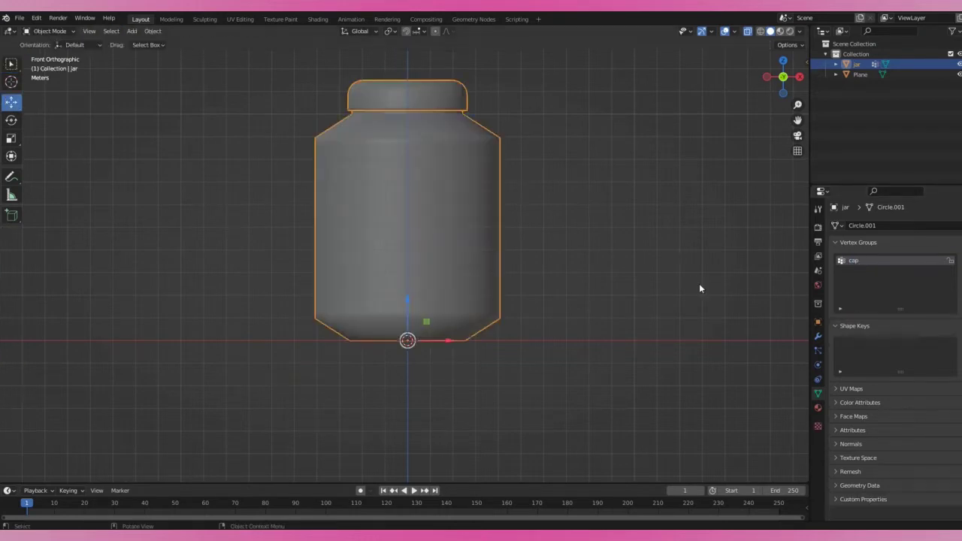
Give the jar a new Glass BSDF material with roughness 0
click(747, 32)
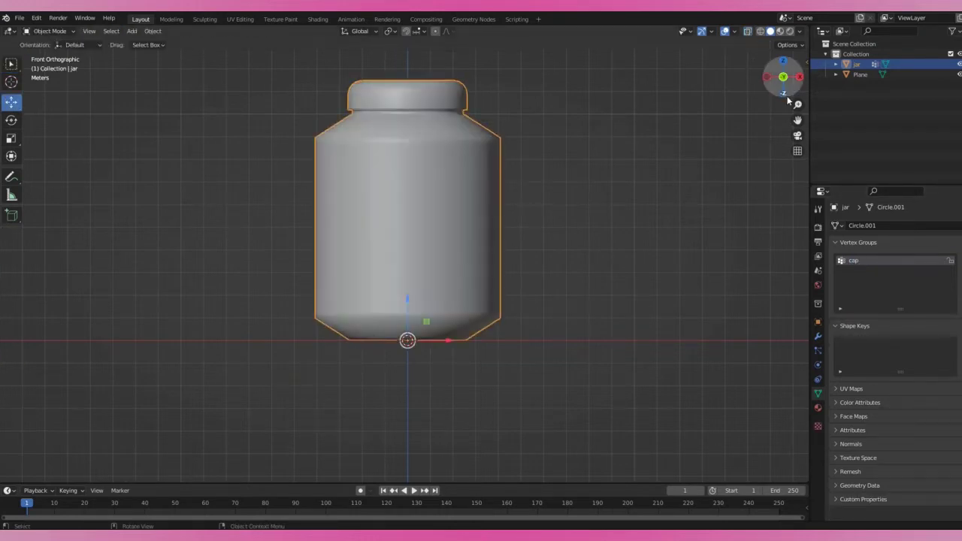
drag(790, 89, 755, 162)
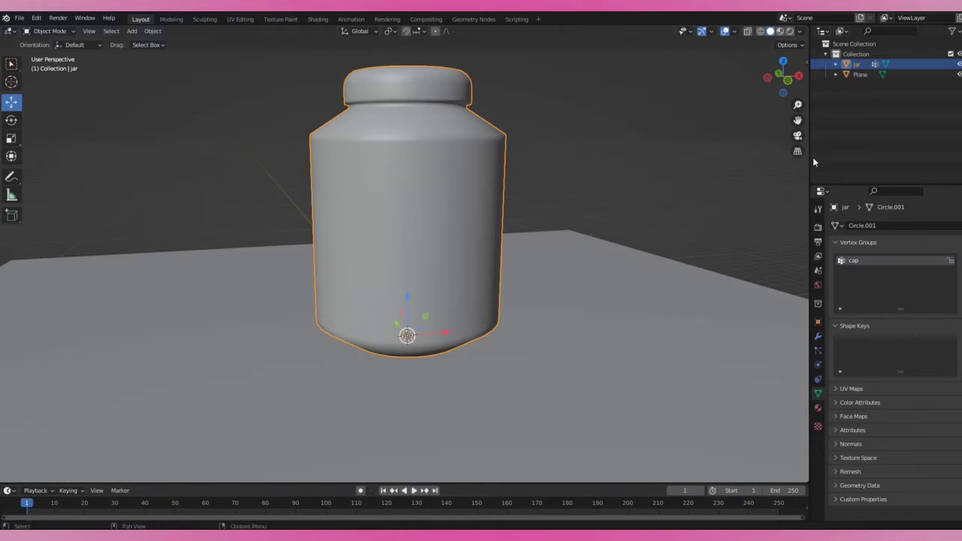
click(818, 408)
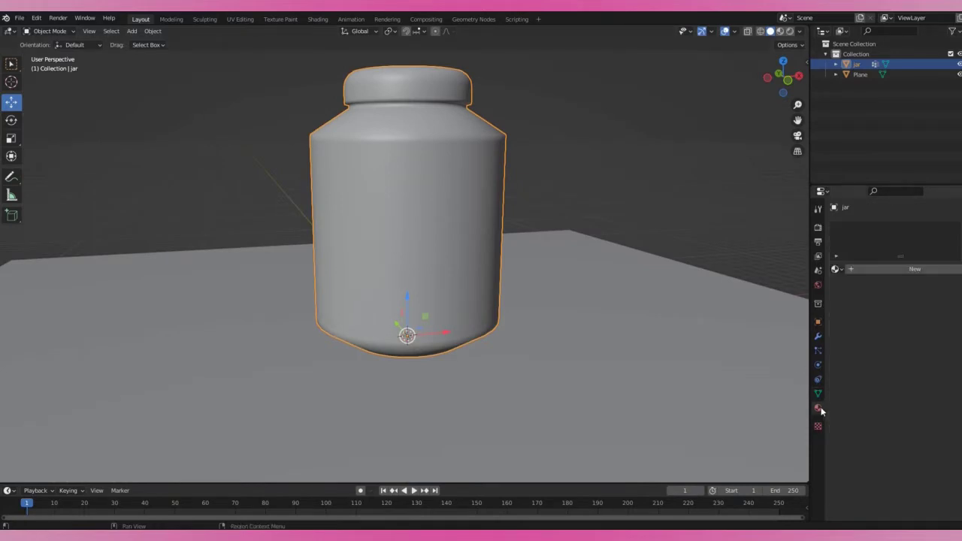
click(877, 268)
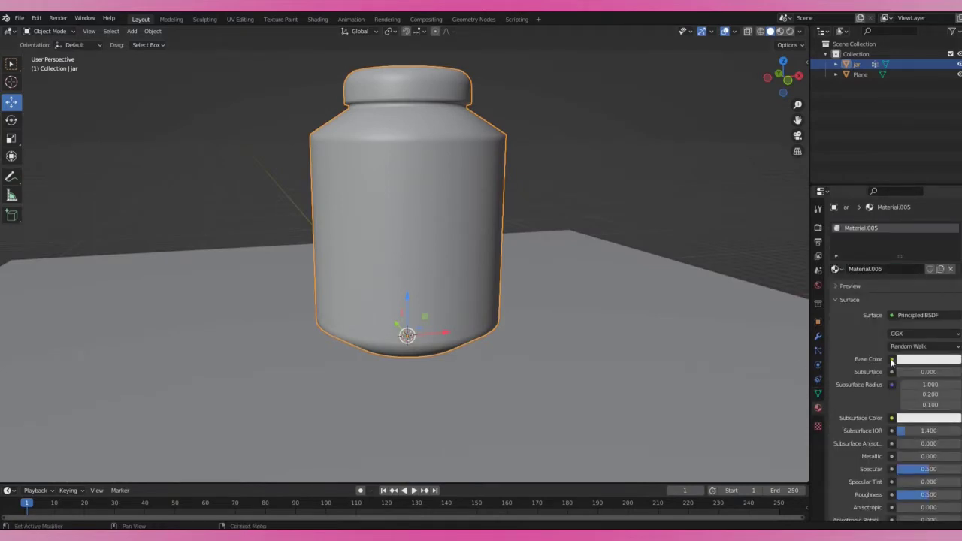
click(891, 359)
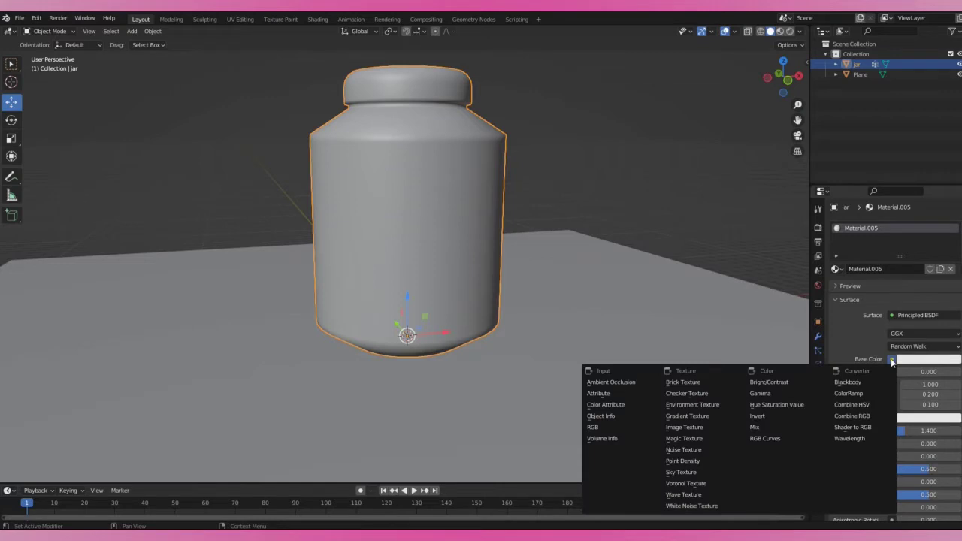
click(892, 315)
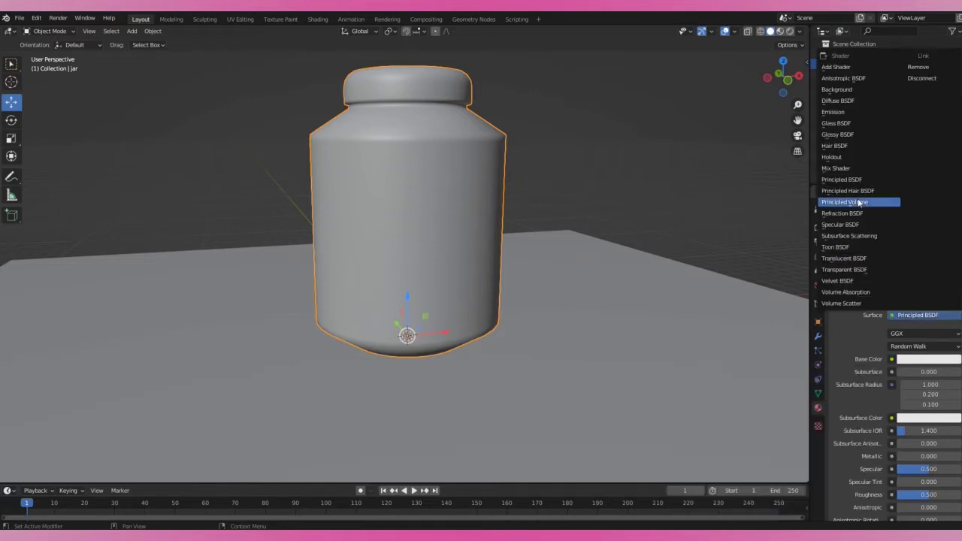
click(836, 124)
drag(919, 361, 864, 361)
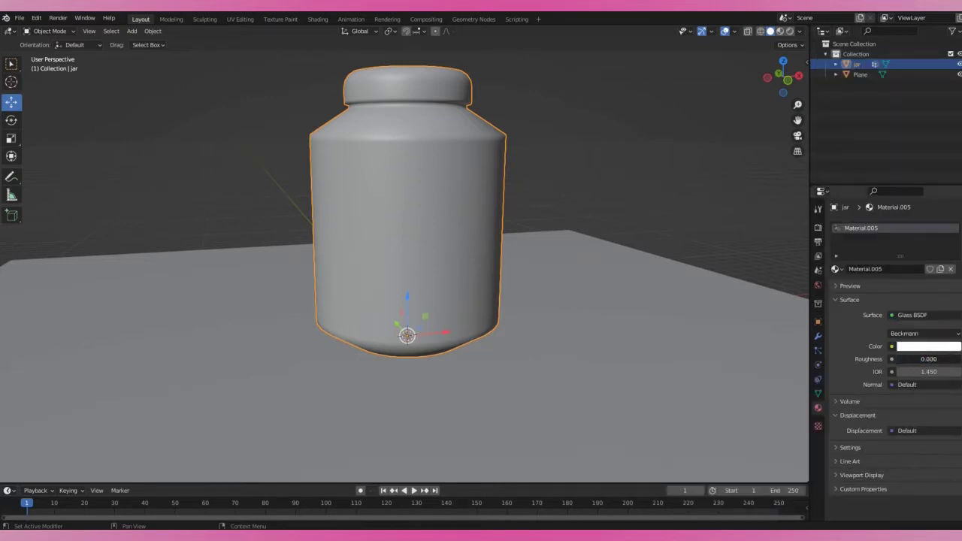
Check the glass in Material Preview and Rendered modes, then return to Solid
click(780, 33)
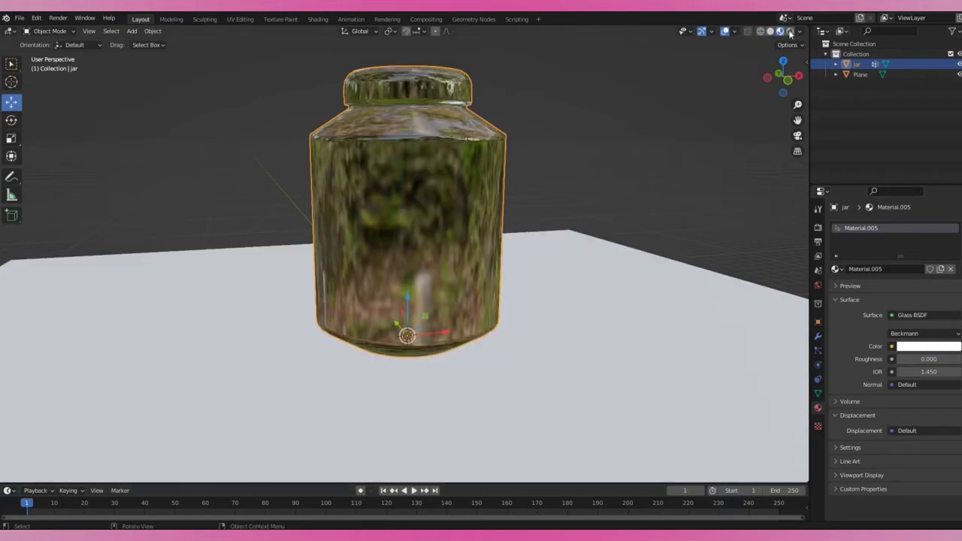
click(790, 32)
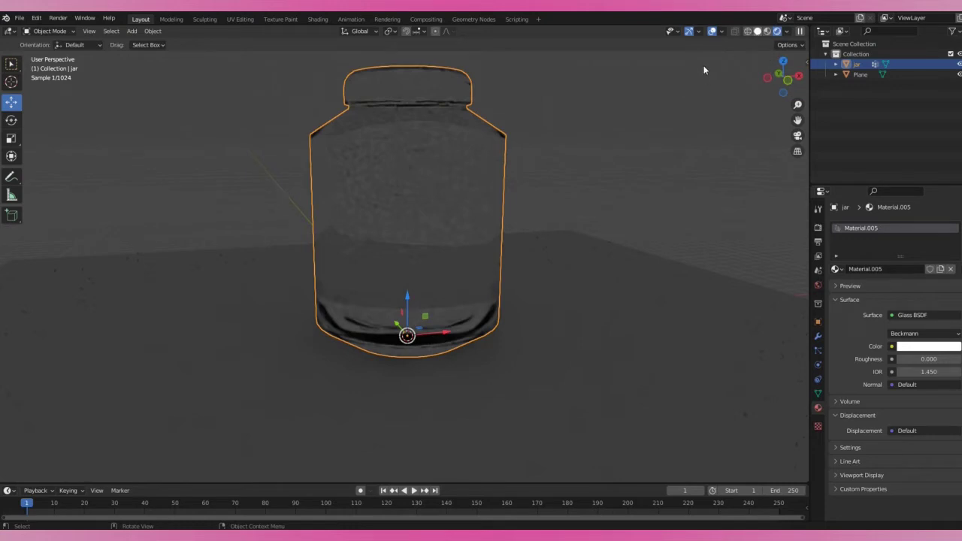
click(756, 33)
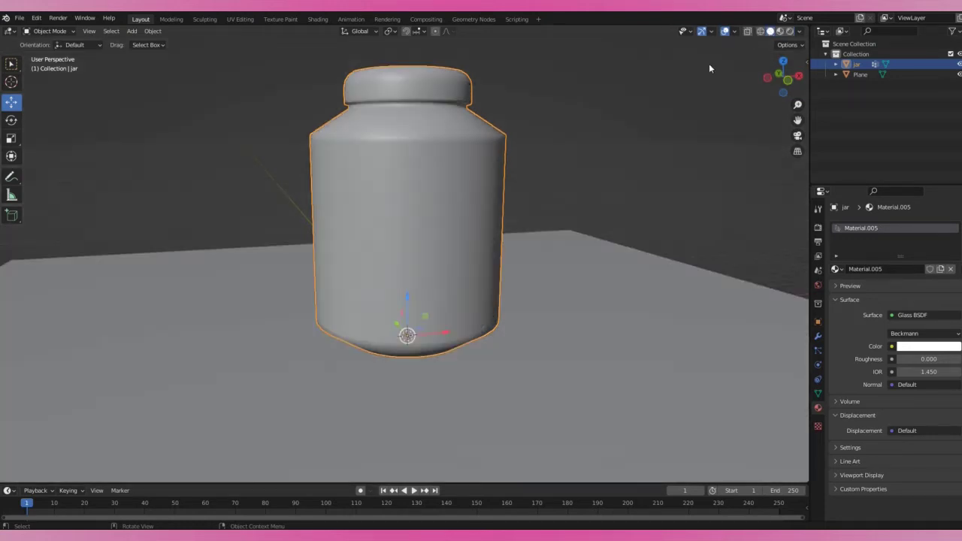
click(817, 393)
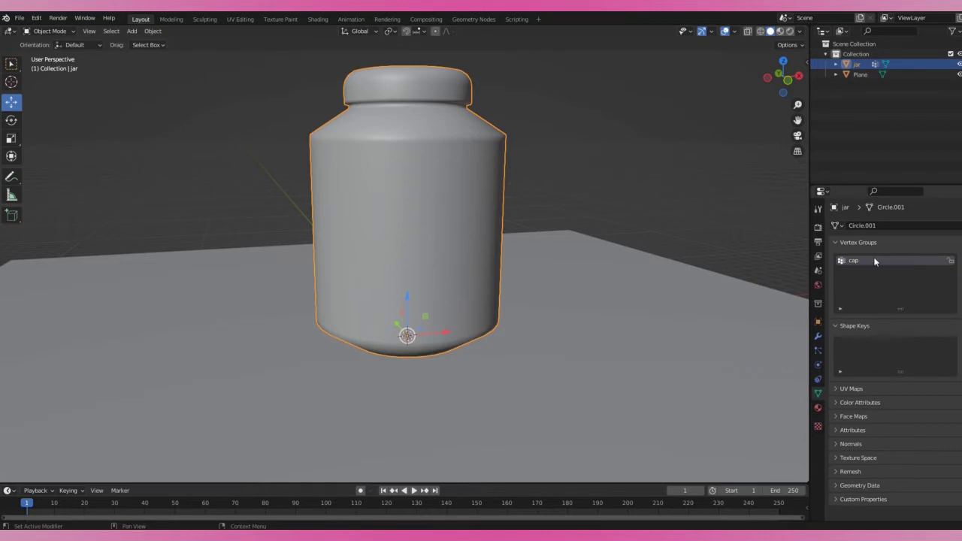
Add a second material slot with a new material named cap
key(Tab)
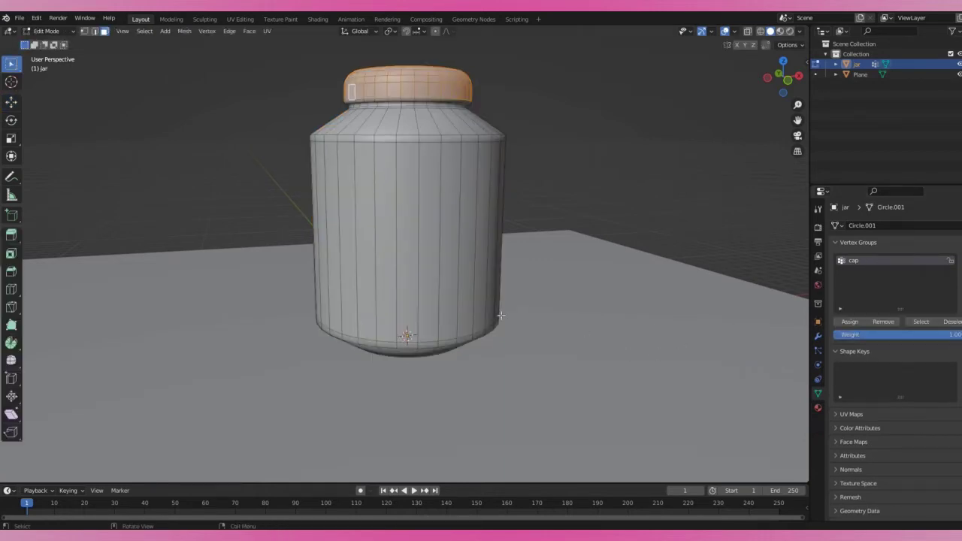
click(817, 407)
click(857, 241)
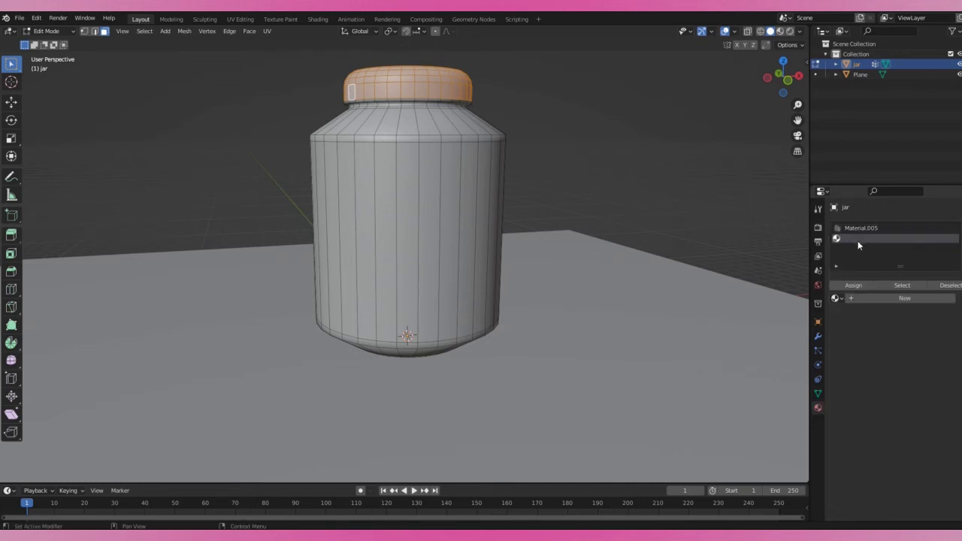
click(898, 298)
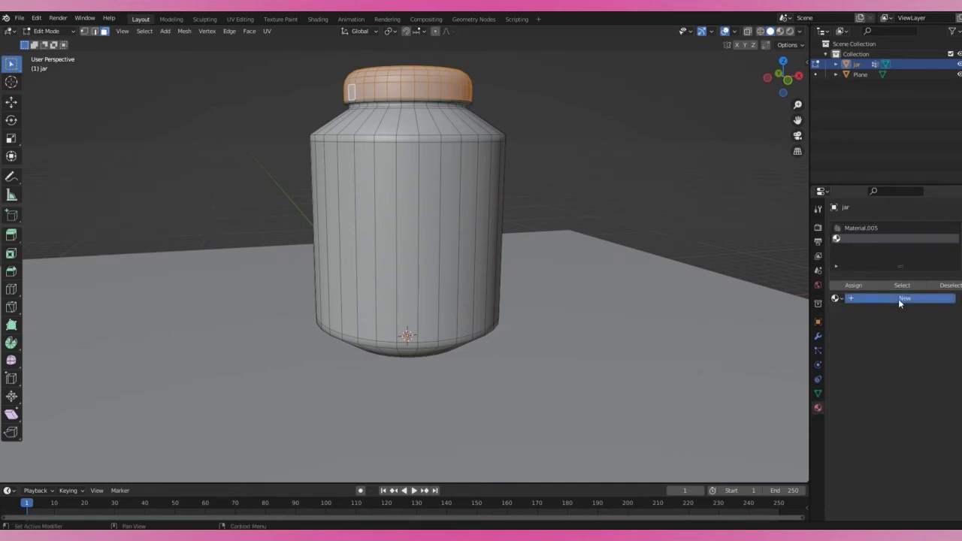
double_click(883, 242)
text(cap)
key(Return)
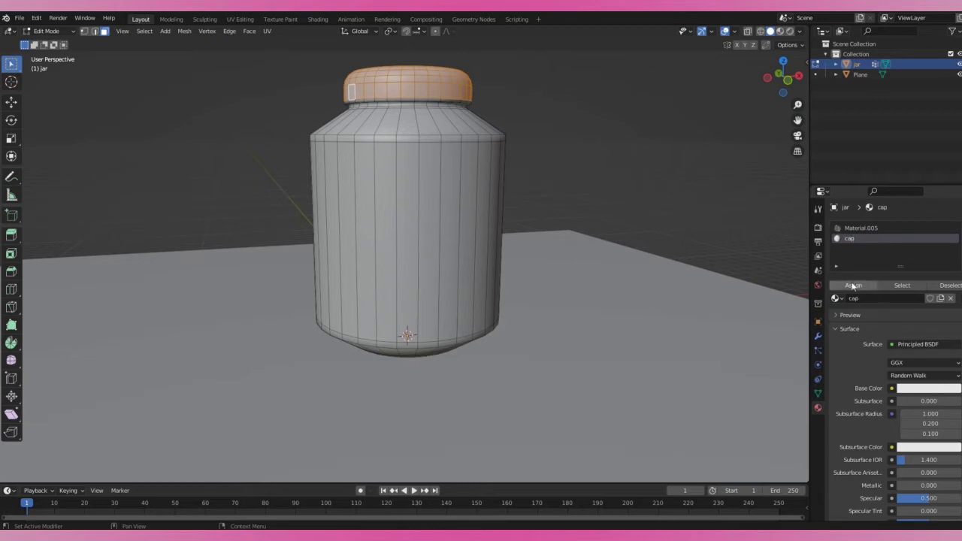
Set the cap's base colour to salmon E78570 and view it in Material Preview
click(914, 390)
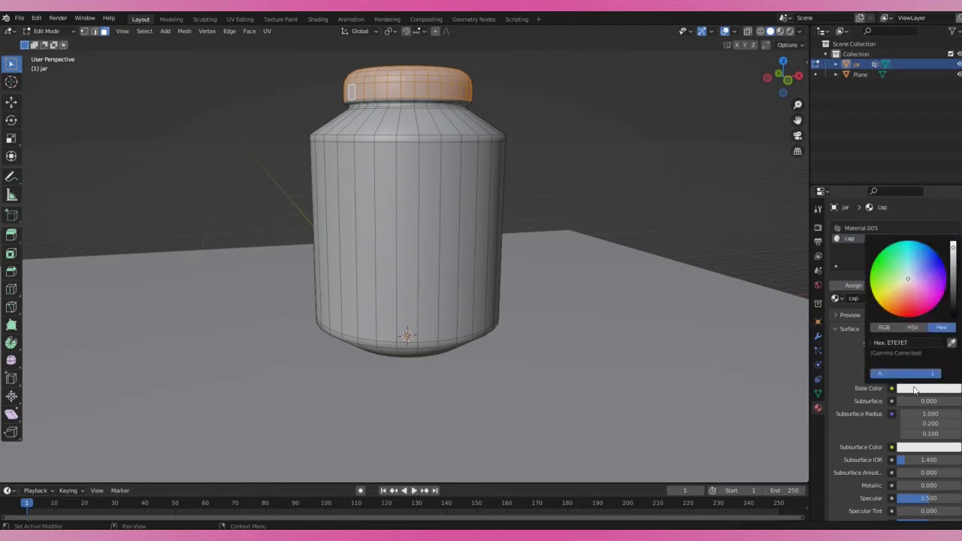
drag(920, 278, 905, 295)
click(779, 33)
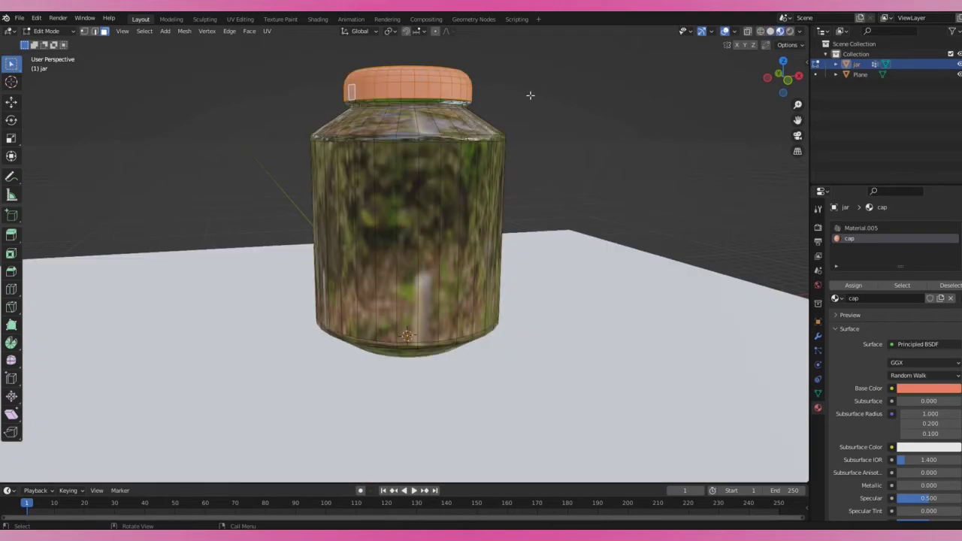
key(Tab)
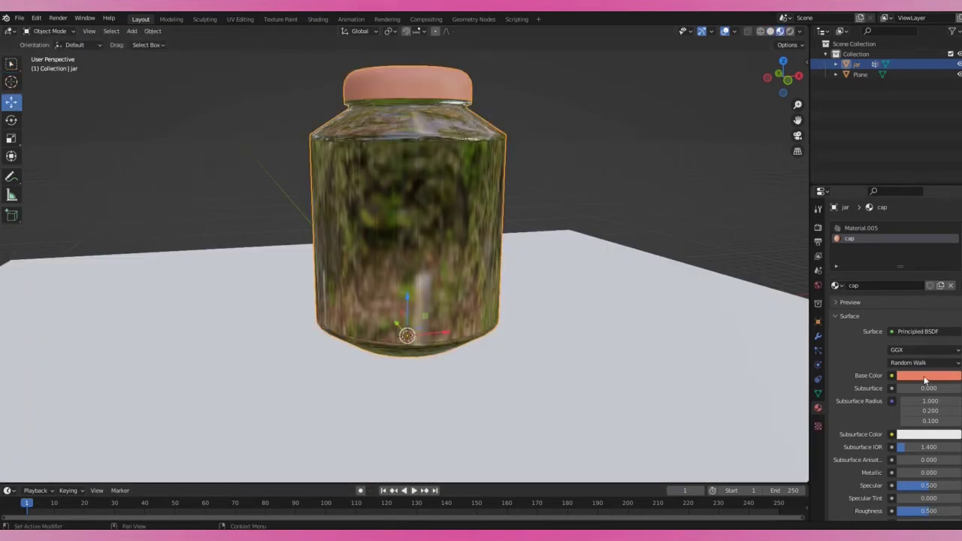
Deepen the cap's orange and set metallic 0.906 with roughness 0.5
click(925, 380)
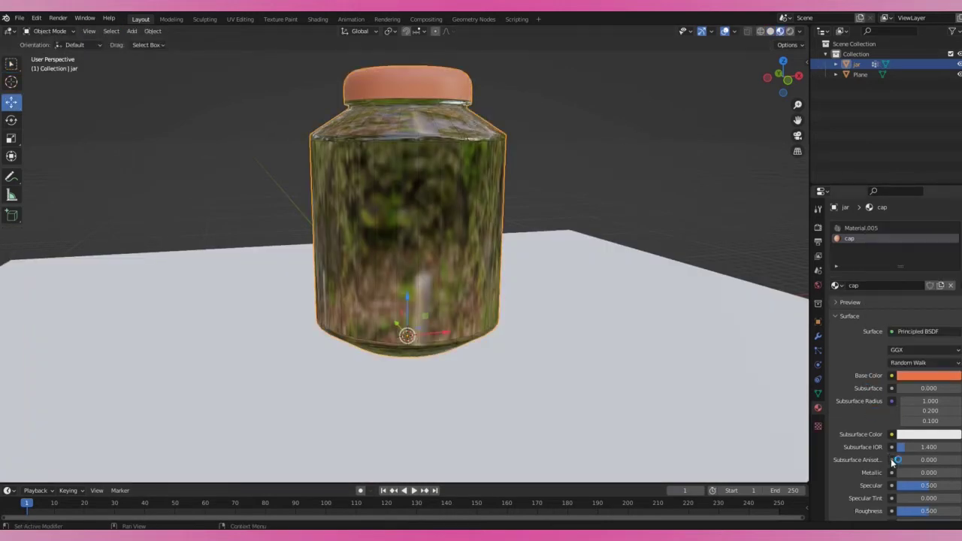
drag(929, 471, 955, 472)
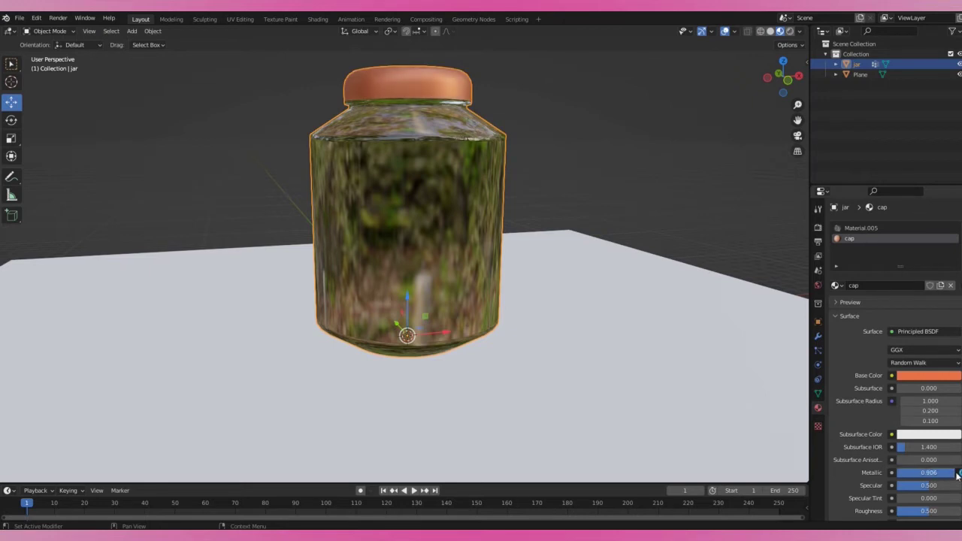
click(909, 511)
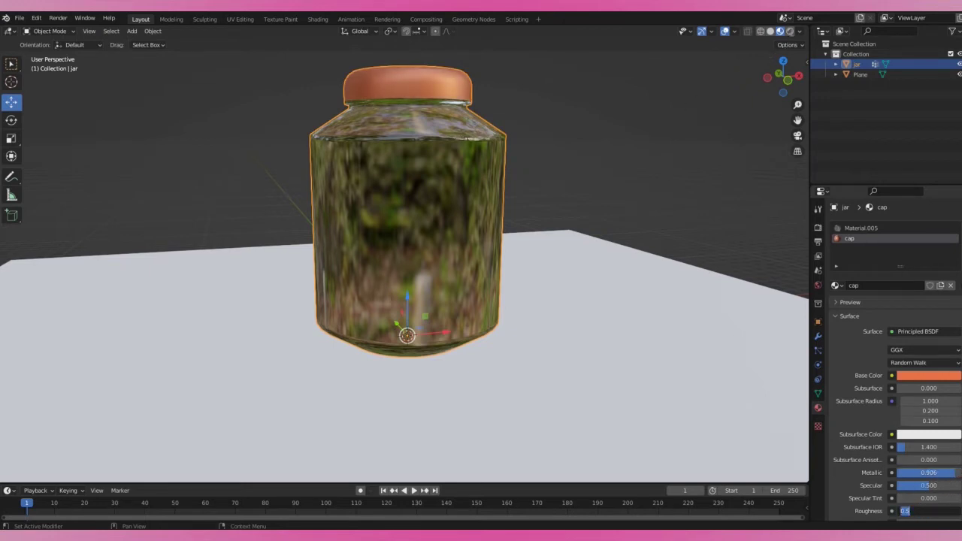
key(Return)
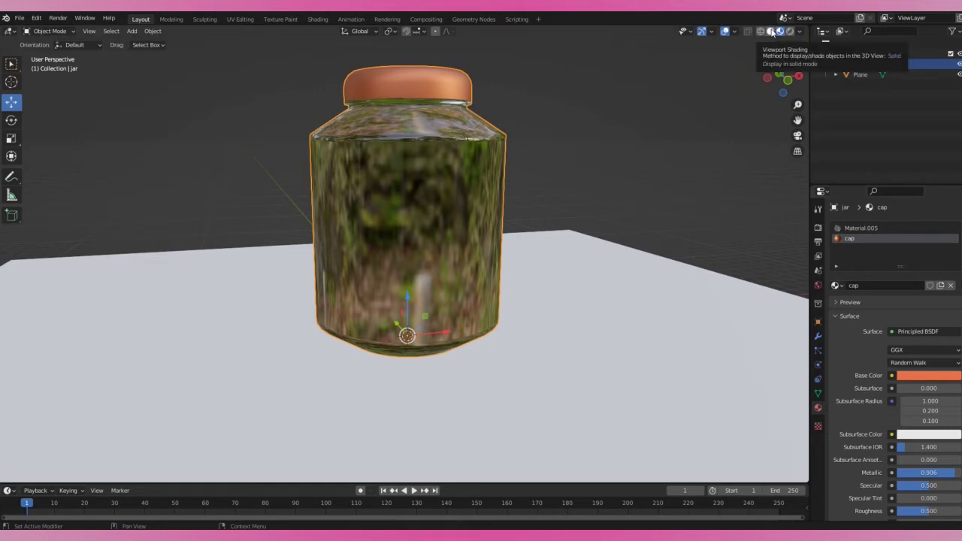
click(769, 31)
click(748, 31)
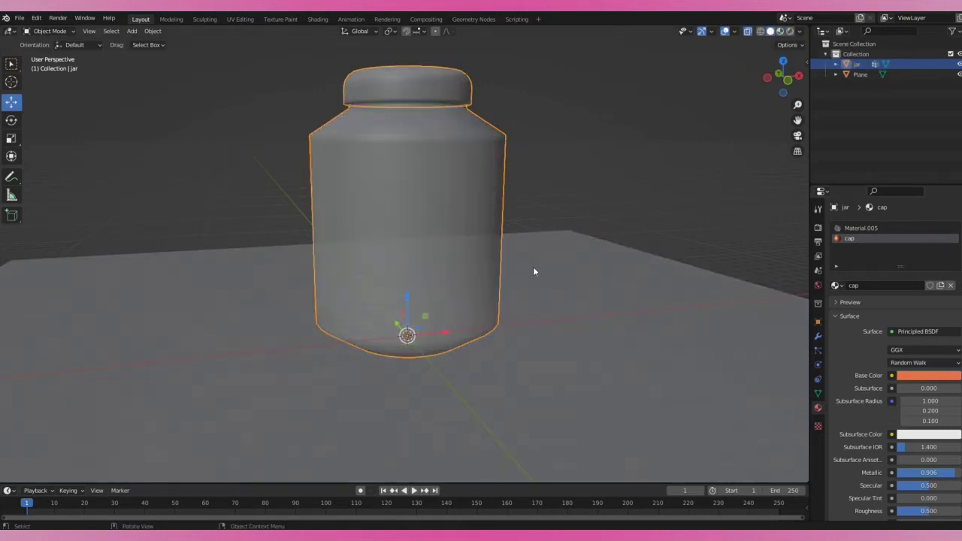
Add a Solidify modifier to the jar with 0.04 m thickness
click(818, 336)
click(880, 225)
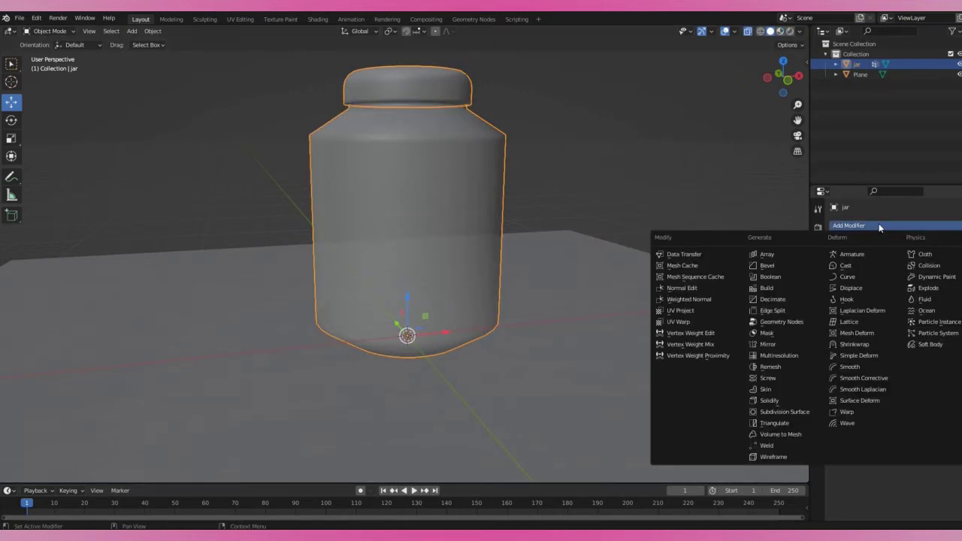
click(791, 404)
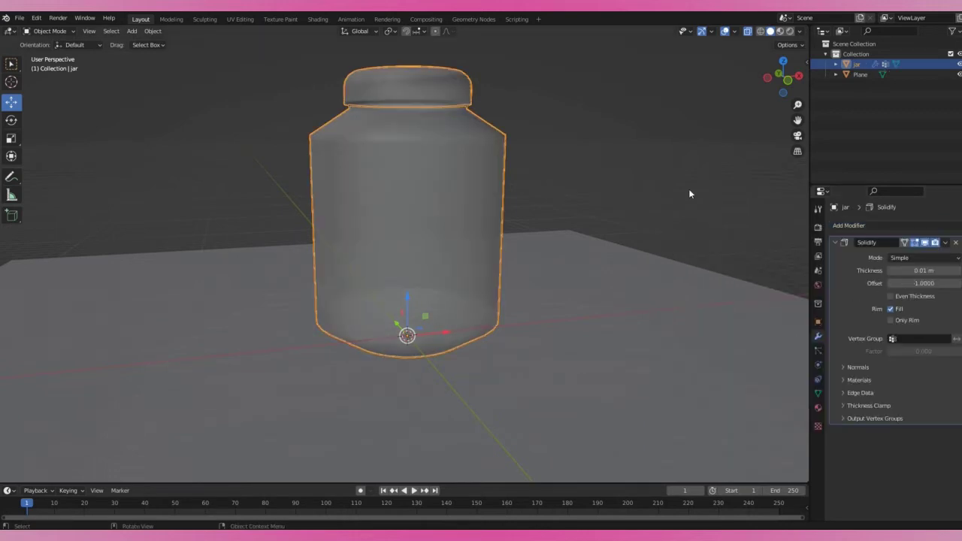
drag(797, 104, 797, 128)
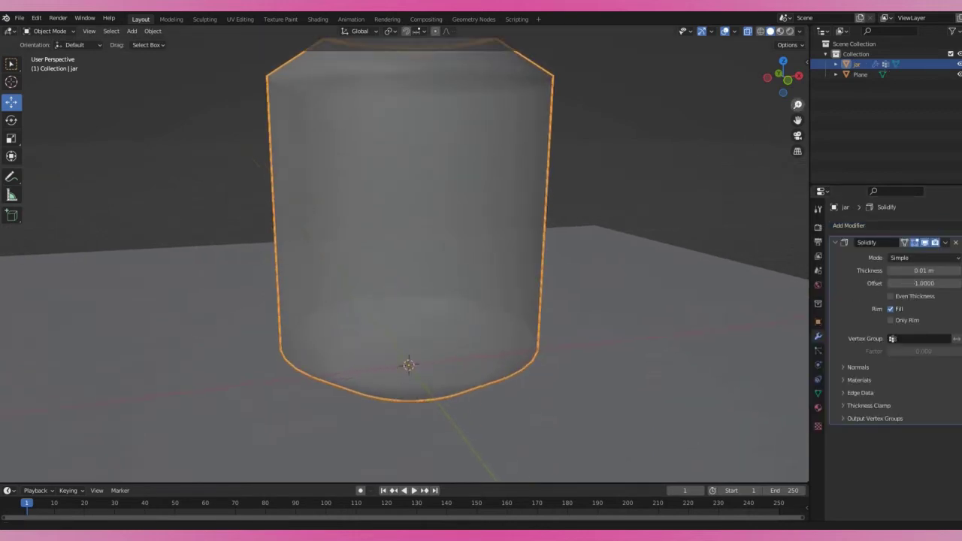
click(957, 270)
click(958, 271)
click(958, 270)
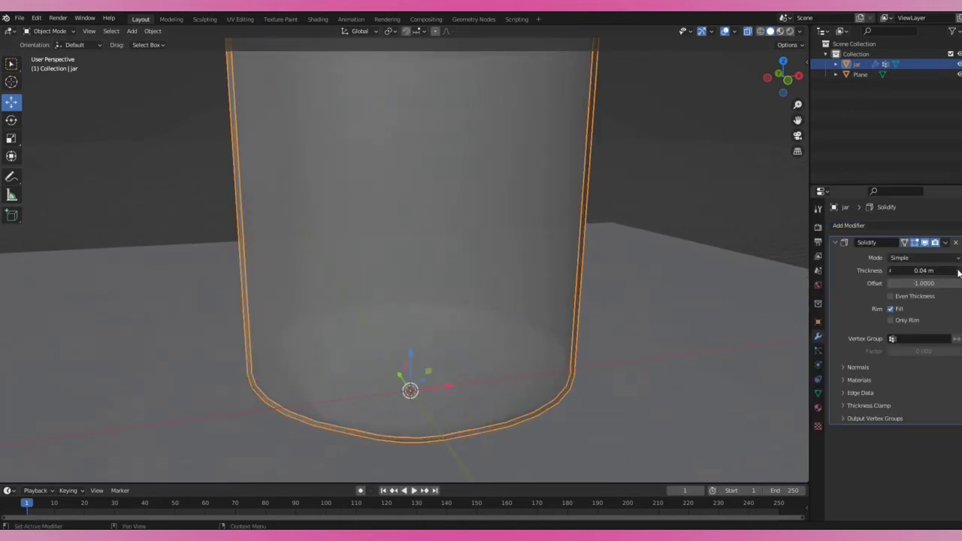
click(958, 270)
click(890, 271)
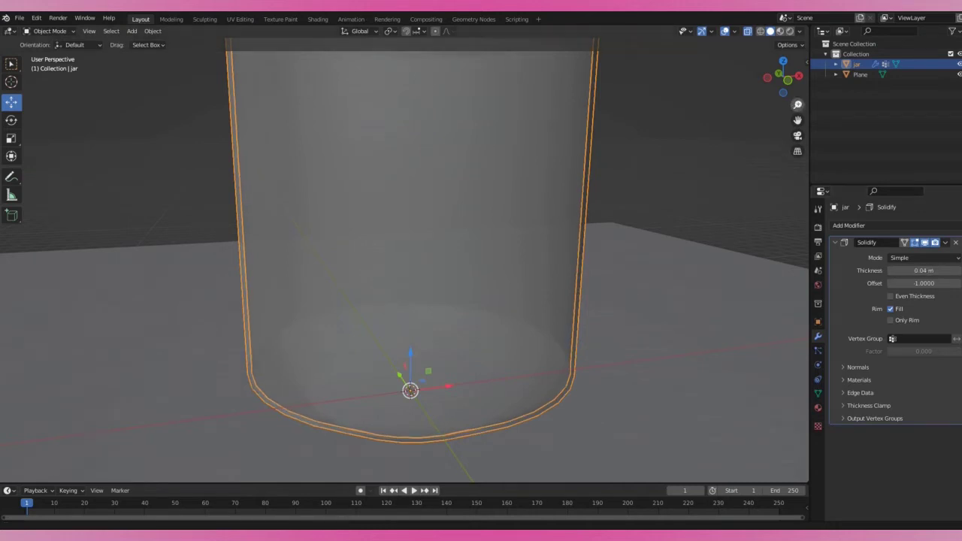
View the deselected jar from the front in Material Preview
scroll(620, 172, down, 5)
key(KP_1)
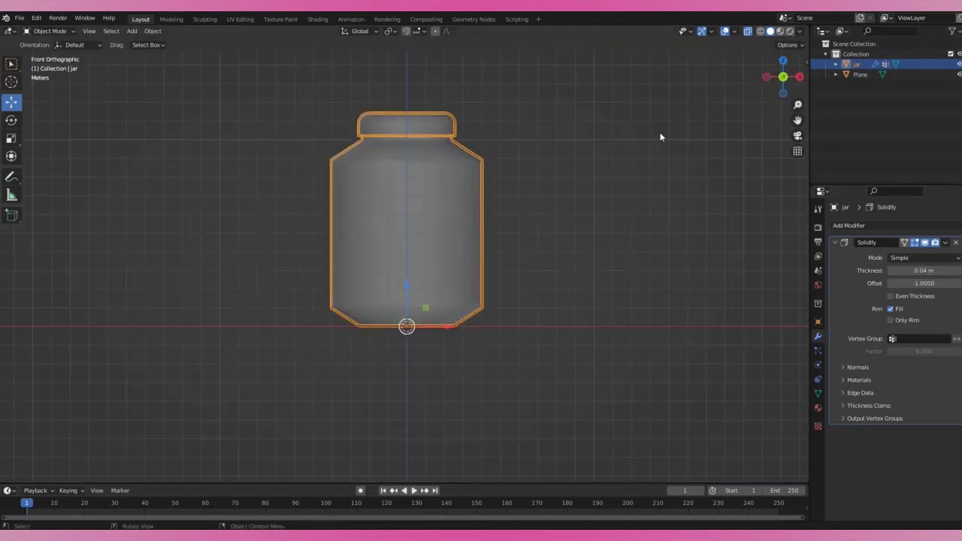
click(722, 101)
click(779, 32)
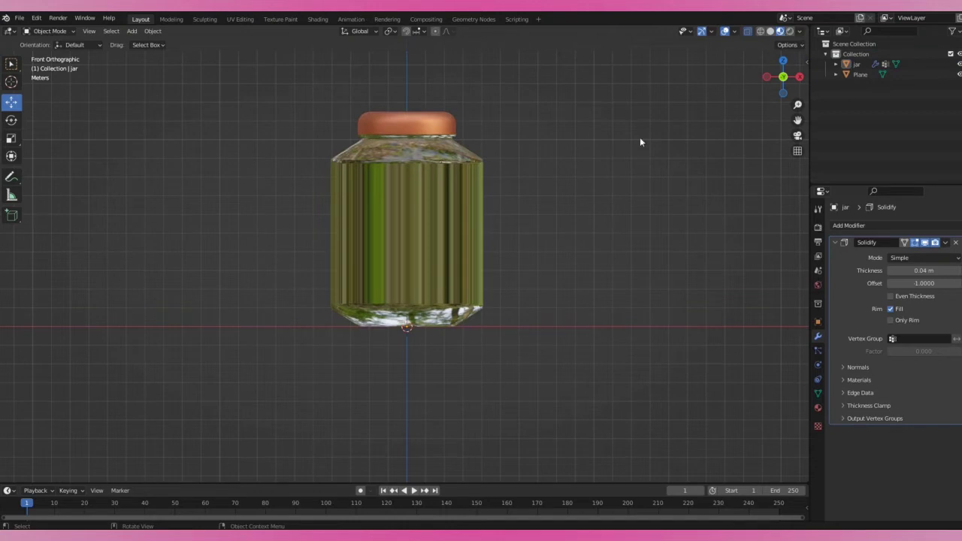
key(shift+a)
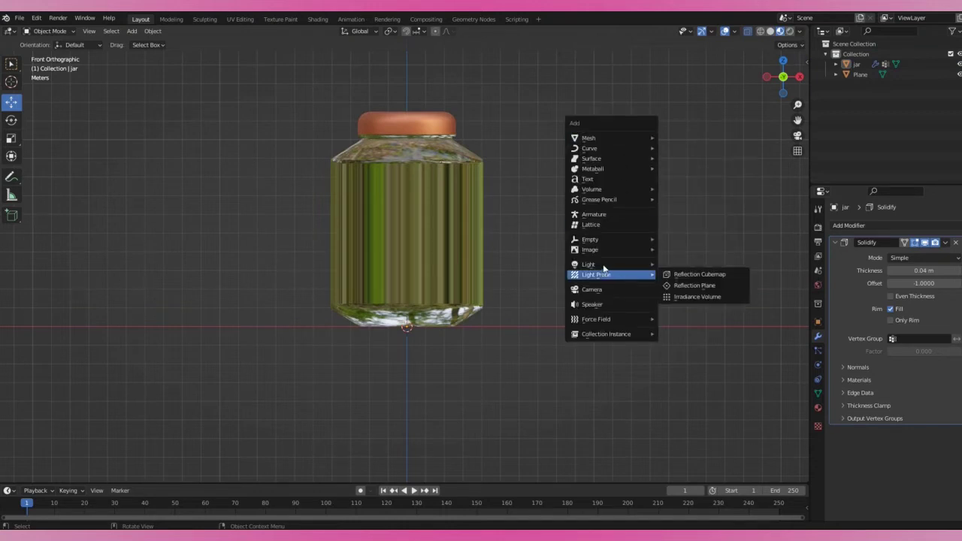
Add a Sun lamp, raise it high above the jar and tilt it down toward the jar
mouse_move(589, 264)
click(681, 275)
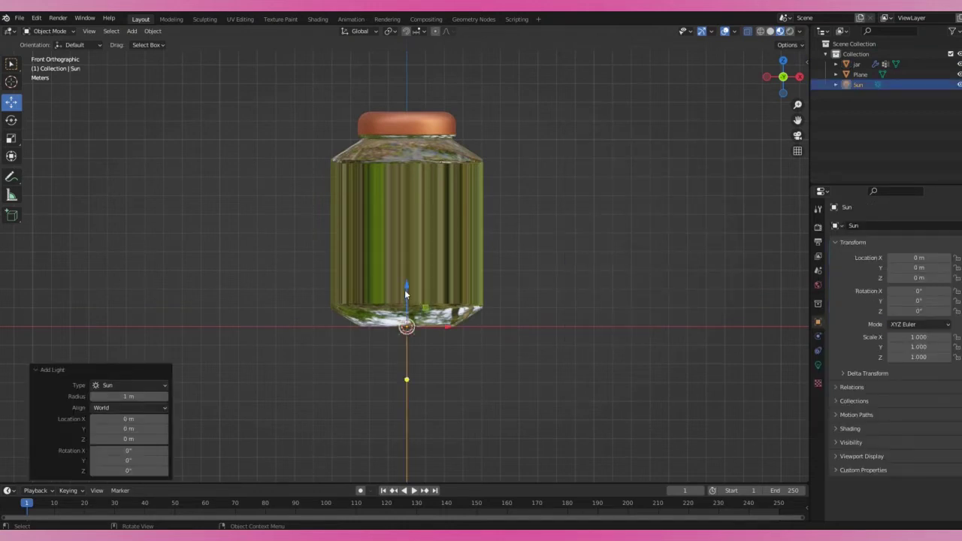
drag(404, 289, 404, 139)
key(KP_3)
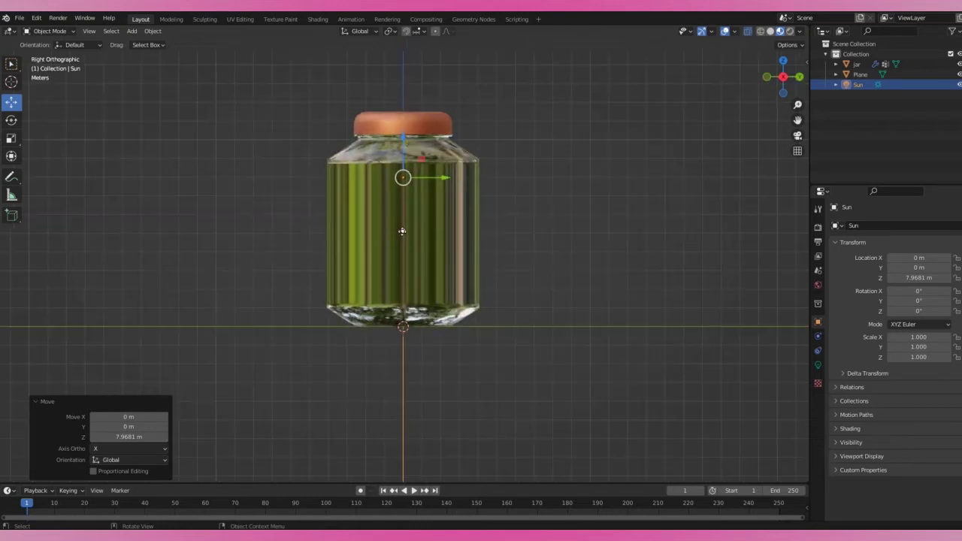
mouse_move(402, 230)
mouse_down()
mouse_move(420, 226)
mouse_move(418, 198)
mouse_move(325, 178)
mouse_up()
key(KP_1)
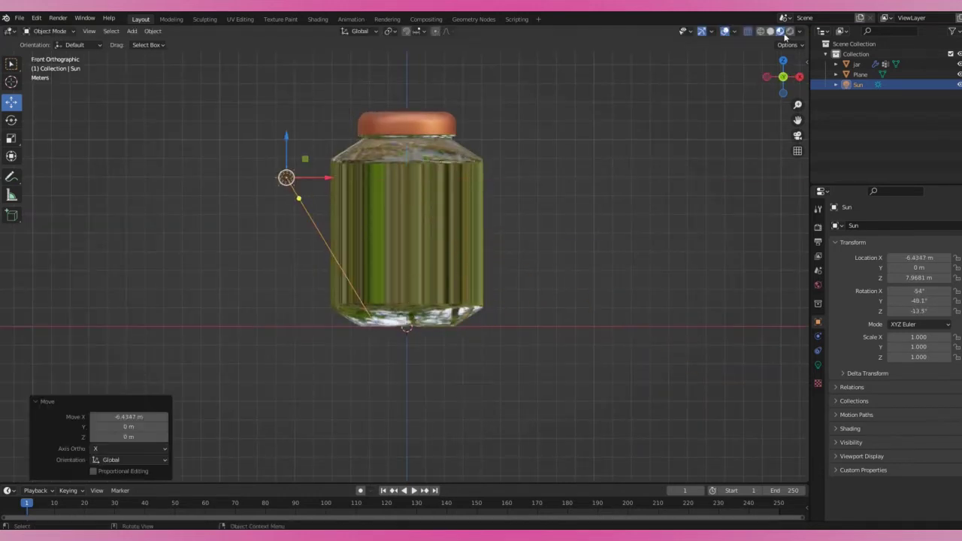
Preview the sun's lighting in Rendered shading, then return to Solid shading
click(789, 32)
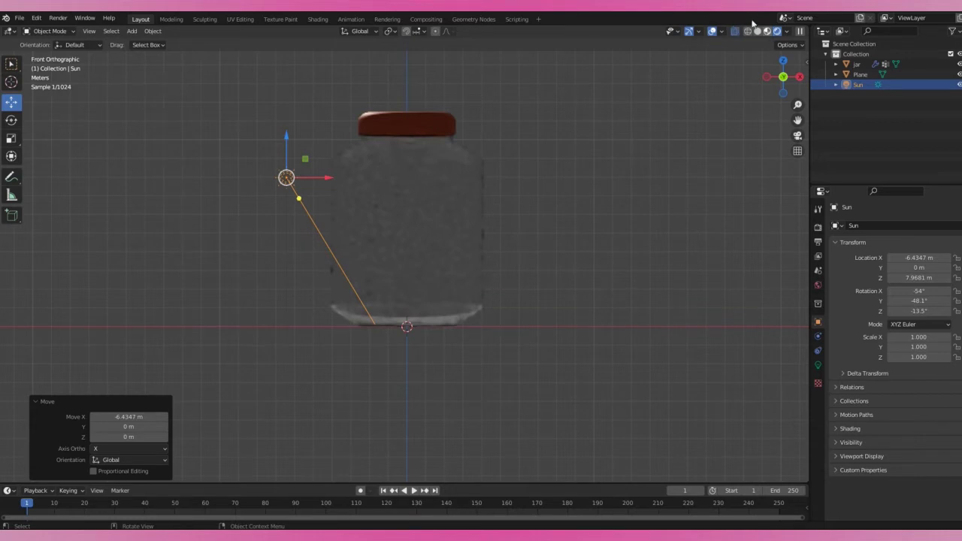
click(766, 31)
click(769, 31)
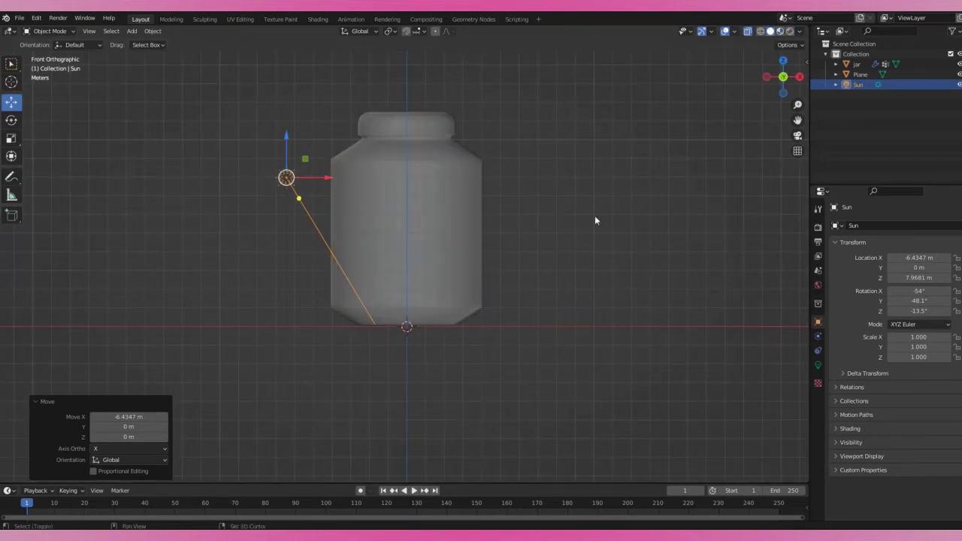
key(shift+a)
Add a plane, stand it upright with a 90° X rotation and enlarge it to about 10.454
click(635, 88)
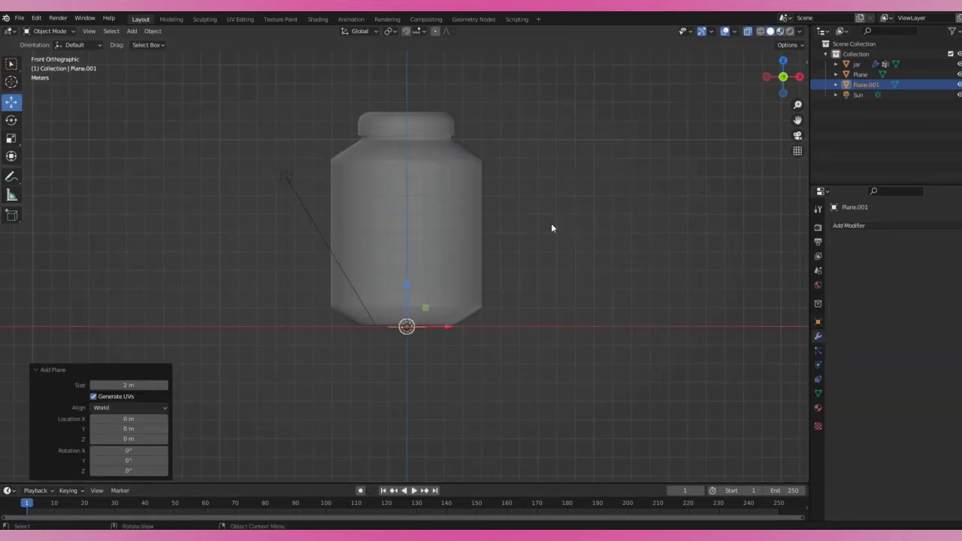
text(rx90)
key(Return)
key(r)
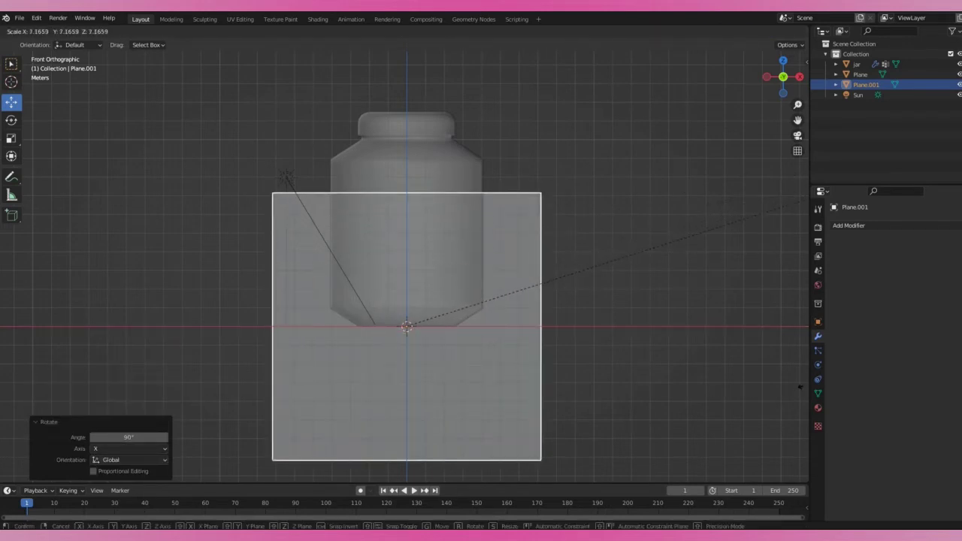
click(556, 234)
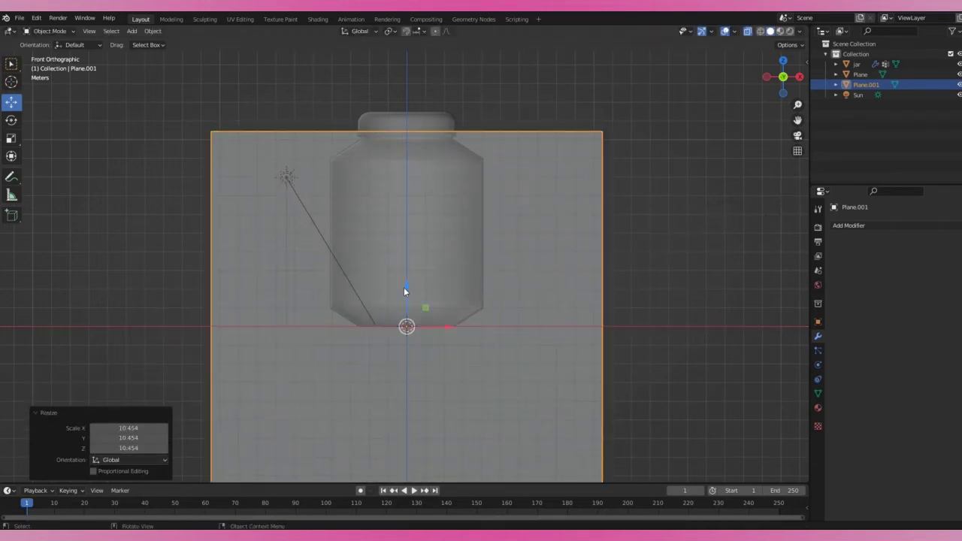
Raise the wall plane about 5 m, push it about 10.4 m back and shift it along X
drag(404, 287, 405, 174)
key(KP_3)
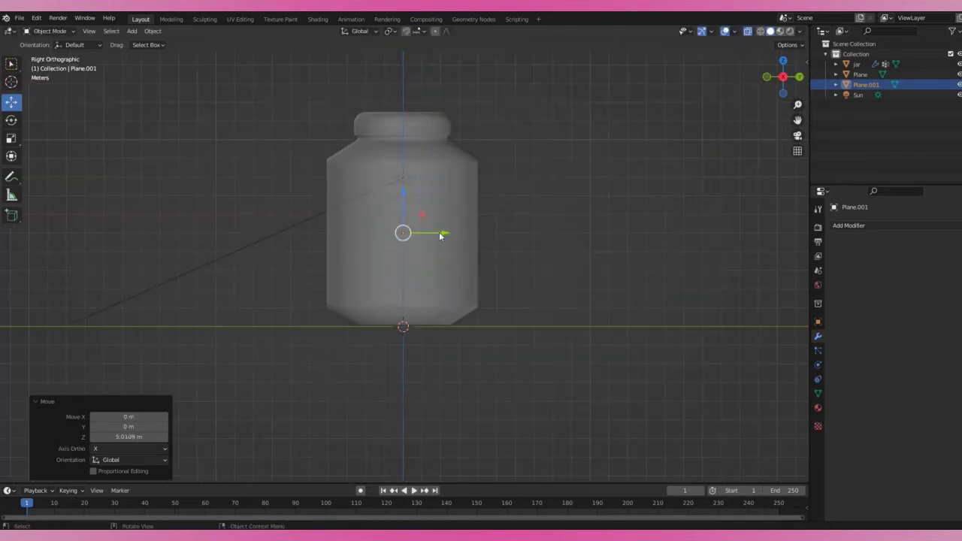
drag(438, 235, 631, 232)
key(KP_1)
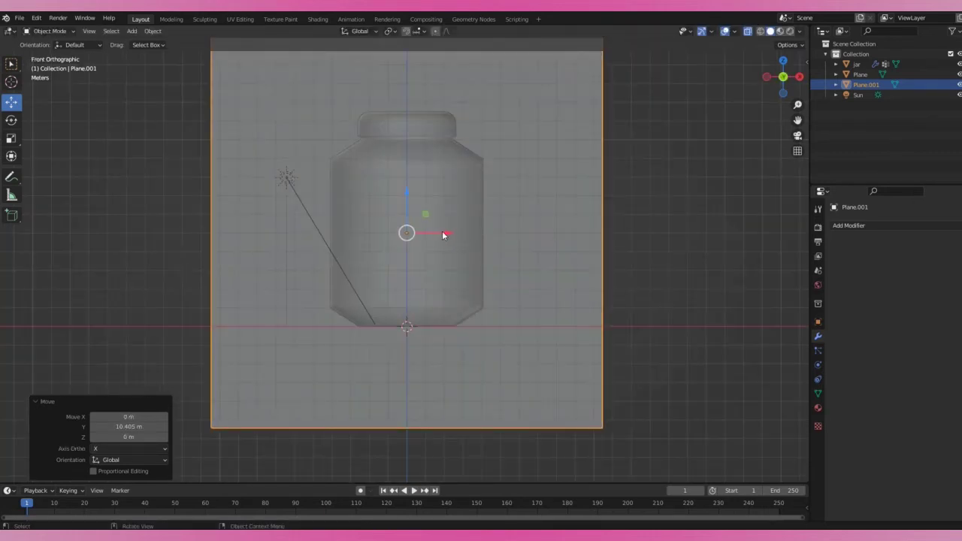
mouse_move(443, 235)
mouse_down()
mouse_move(375, 232)
mouse_move(442, 228)
mouse_up()
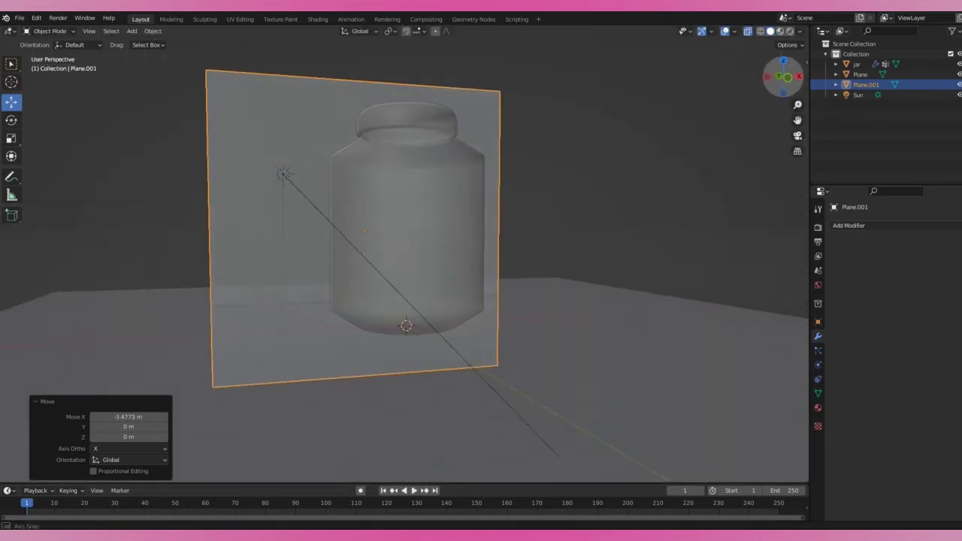
Turn off X-ray, scale the wall by 1.912 and slide it to X -2.9224 m
drag(777, 86, 563, 211)
click(748, 31)
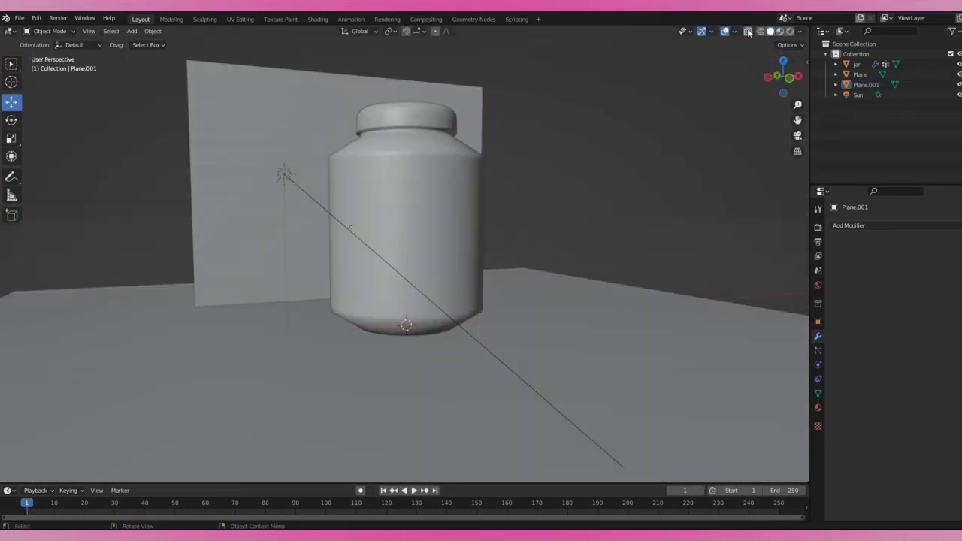
click(227, 268)
key(s)
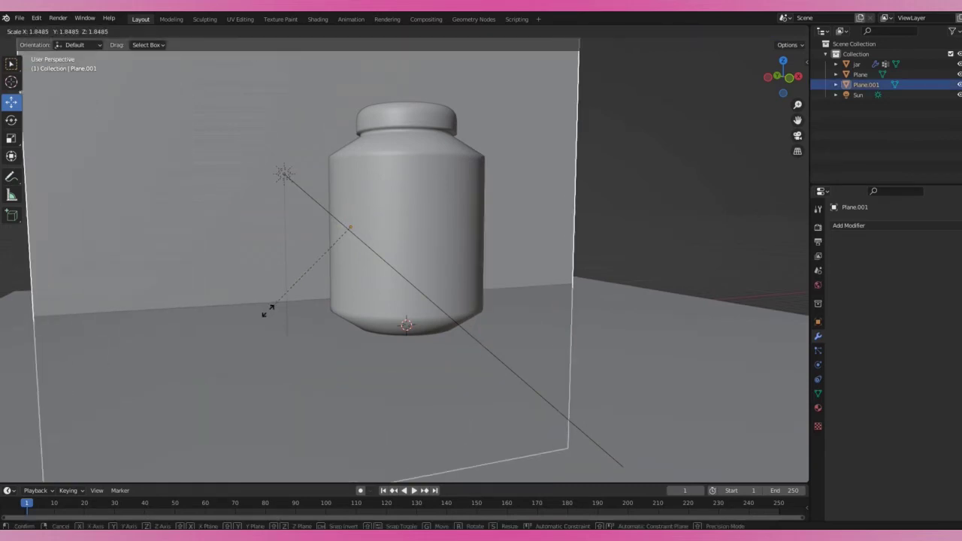
click(376, 261)
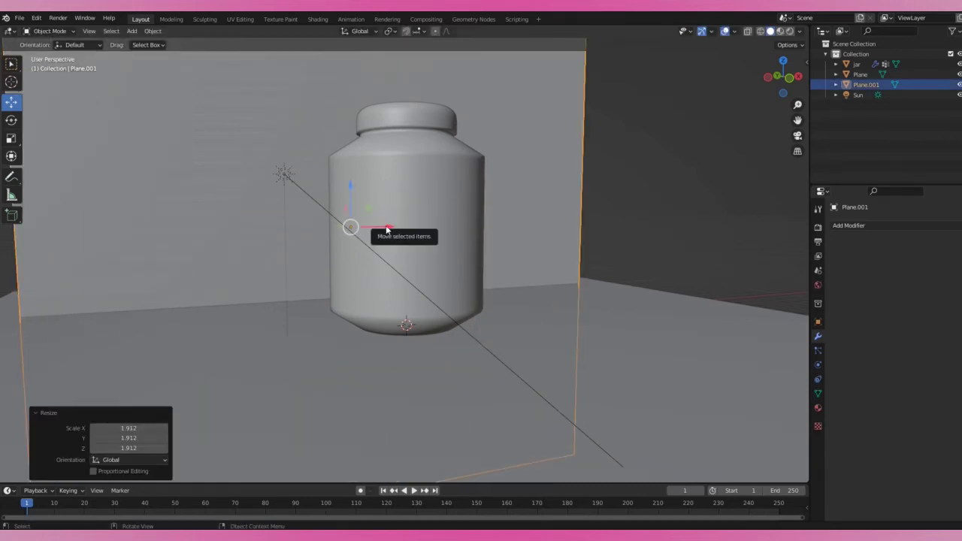
drag(383, 227, 343, 227)
Add a camera aligned to the current view and reframe the jar using Camera to View
key(shift+a)
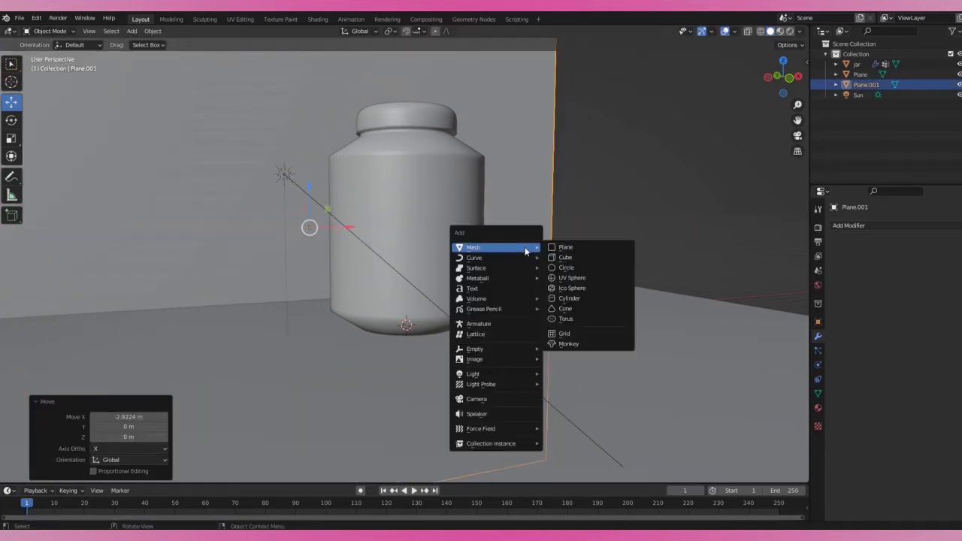
click(525, 404)
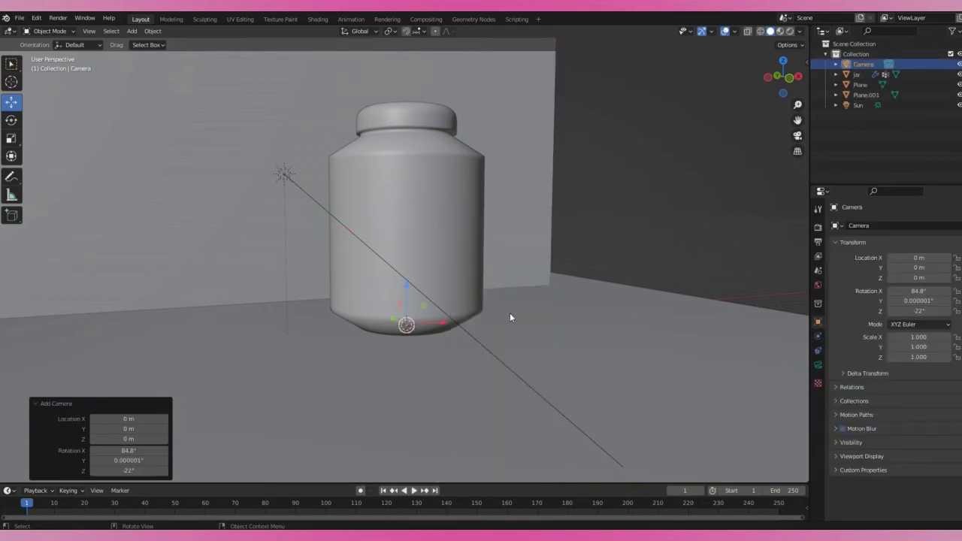
key(ctrl+alt+KP_0)
click(804, 65)
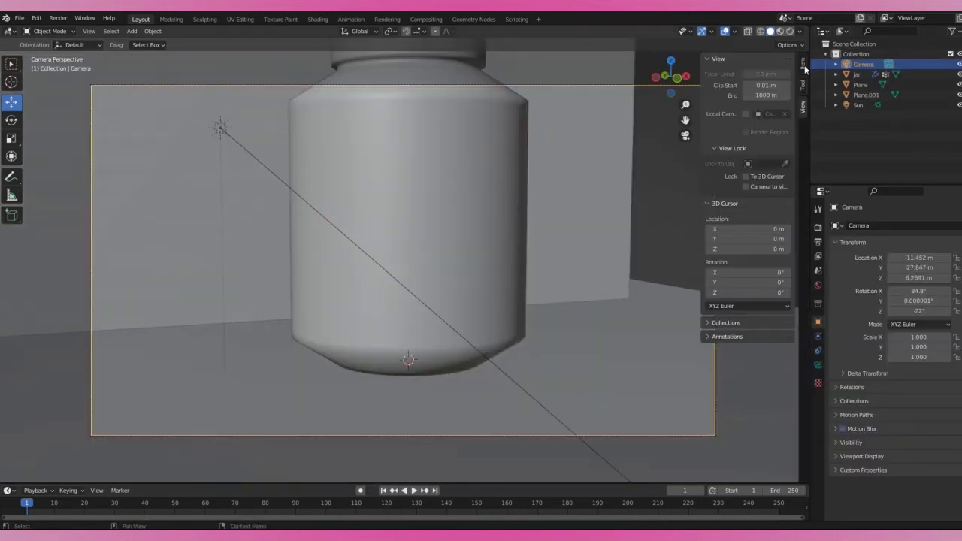
scroll(684, 104, down, 3)
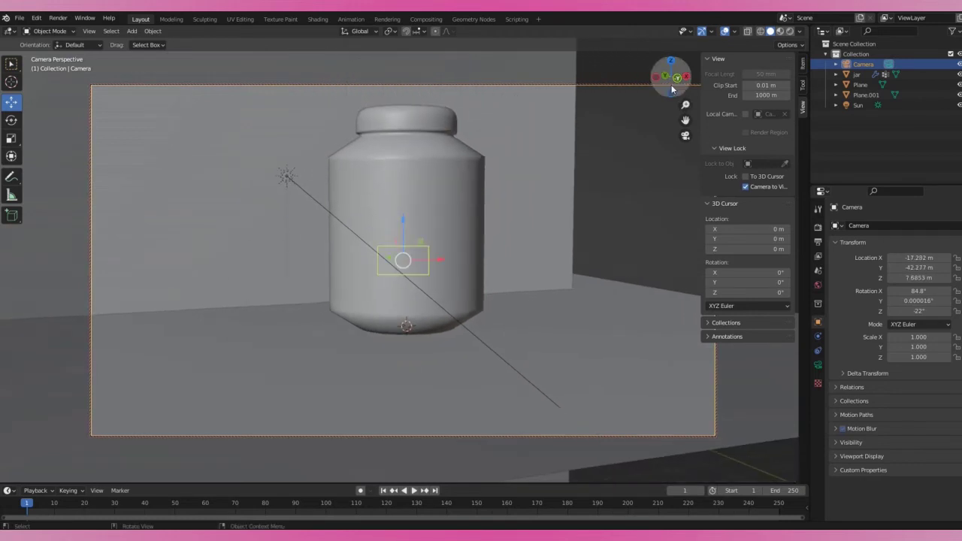
drag(672, 88, 687, 88)
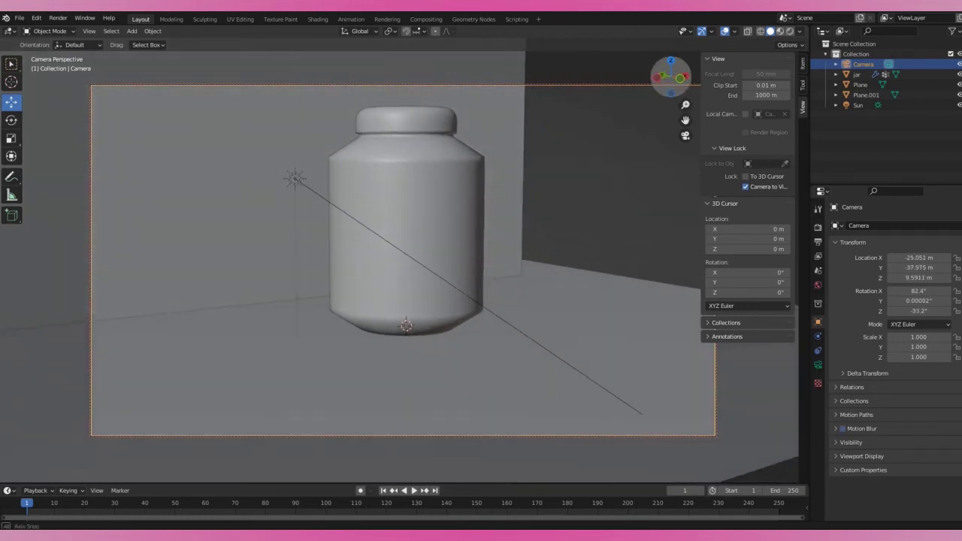
Nudge the backdrop wall along X and Y until it fills the camera frame
click(524, 193)
drag(270, 221, 223, 202)
click(512, 217)
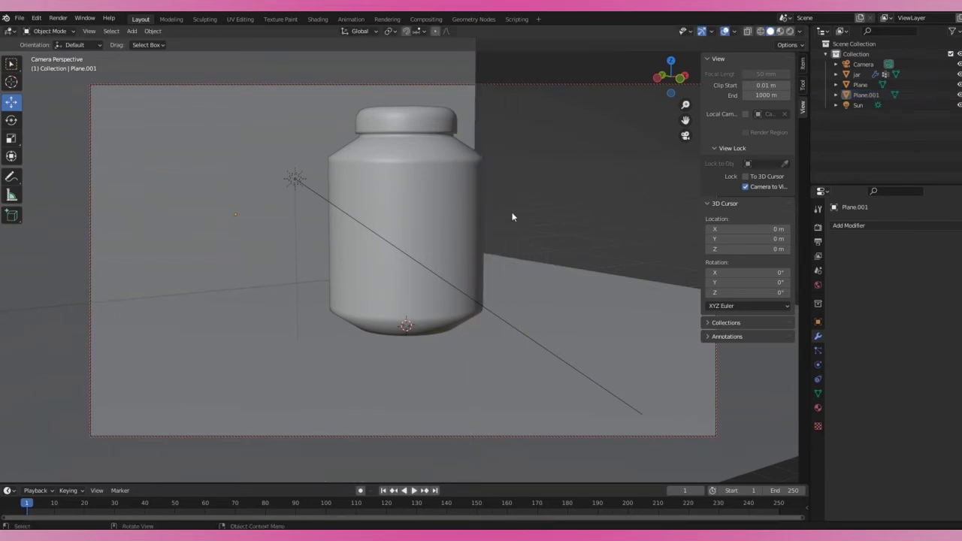
click(308, 184)
mouse_move(264, 215)
mouse_down()
mouse_move(325, 204)
mouse_move(248, 179)
mouse_up()
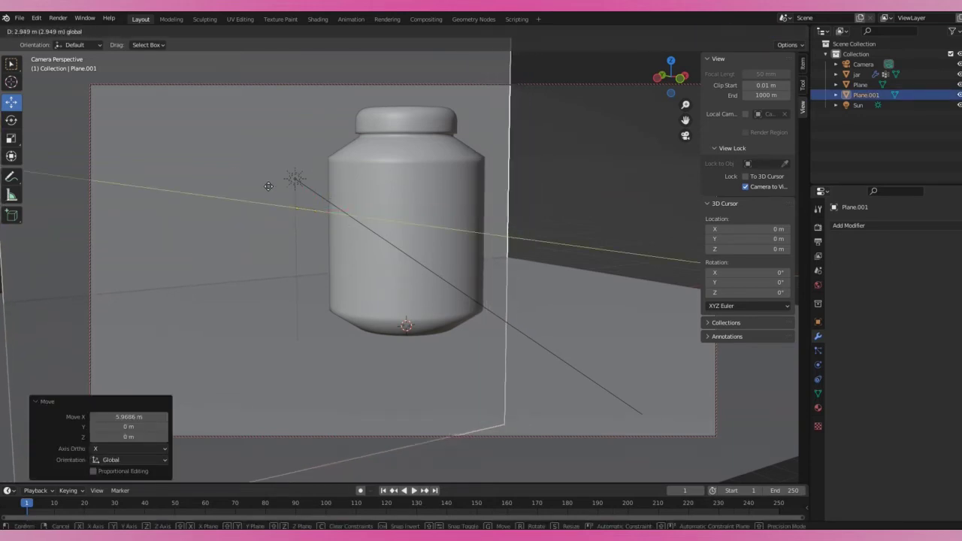
click(506, 172)
click(248, 202)
drag(246, 201, 240, 201)
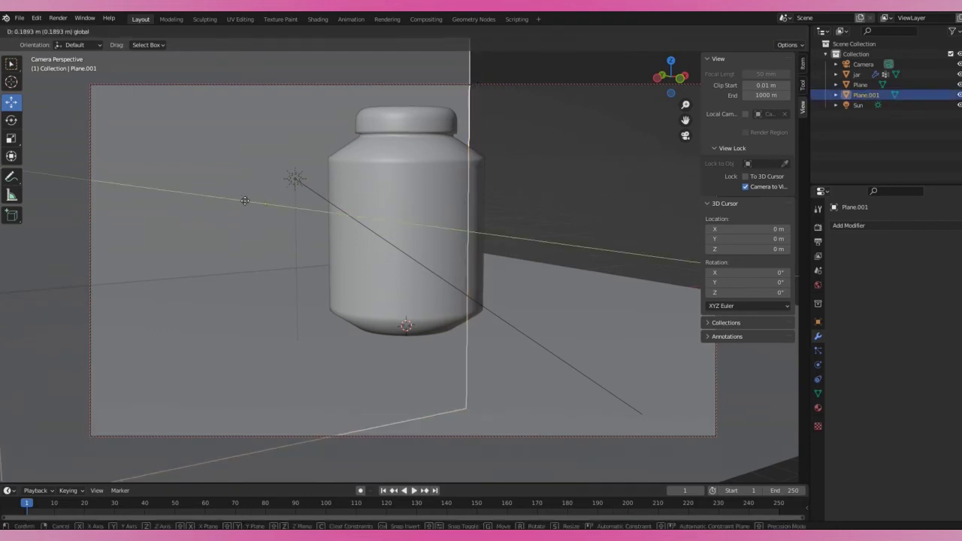
click(583, 184)
Lower the jar in the camera frame, then show the Sun lamp's light settings
drag(684, 120, 684, 142)
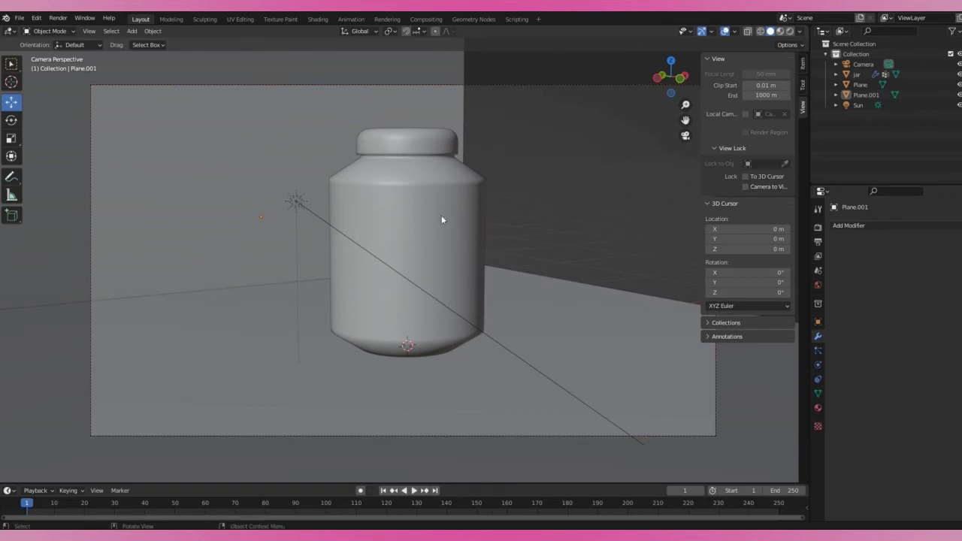
click(296, 210)
click(817, 365)
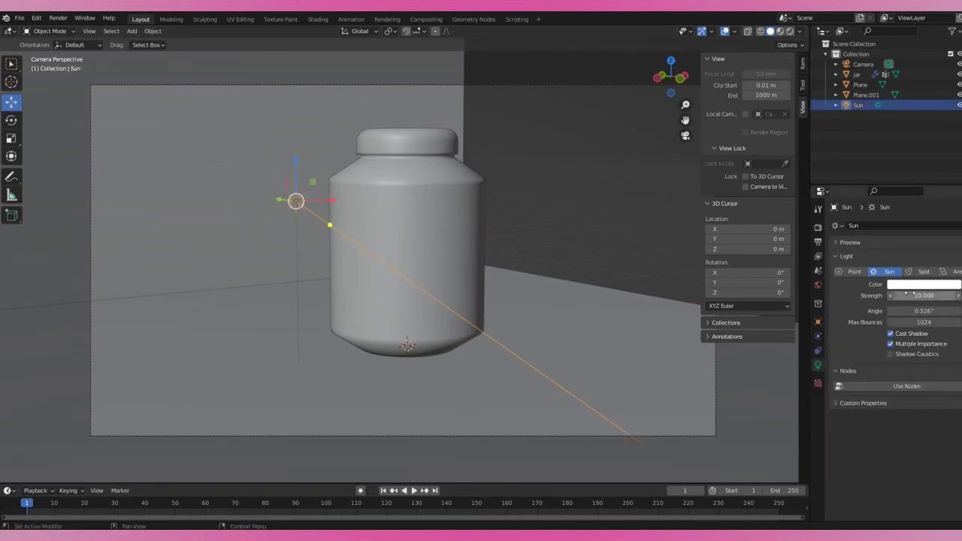
Switch to Rendered shading and re-aim the sun to light the jar from the other side
click(779, 31)
click(789, 33)
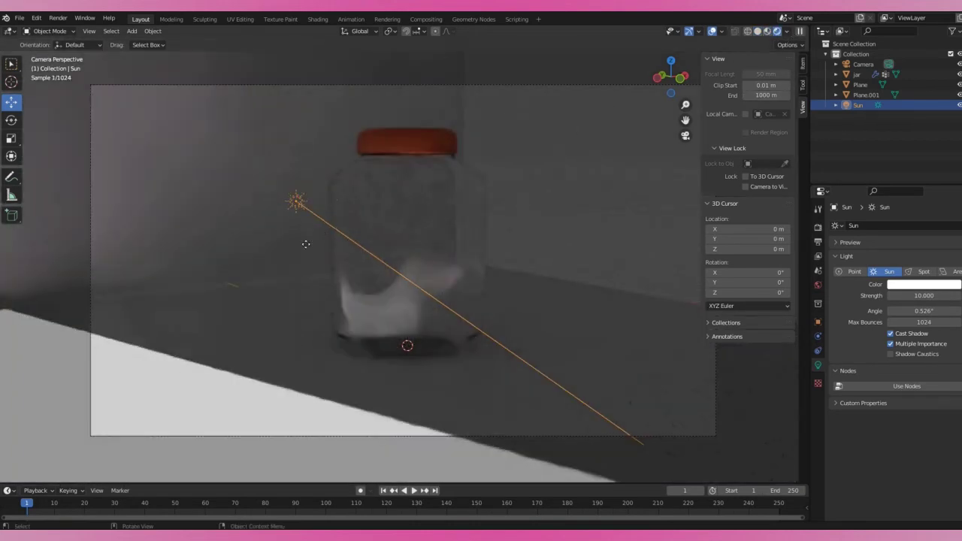
drag(328, 224, 282, 256)
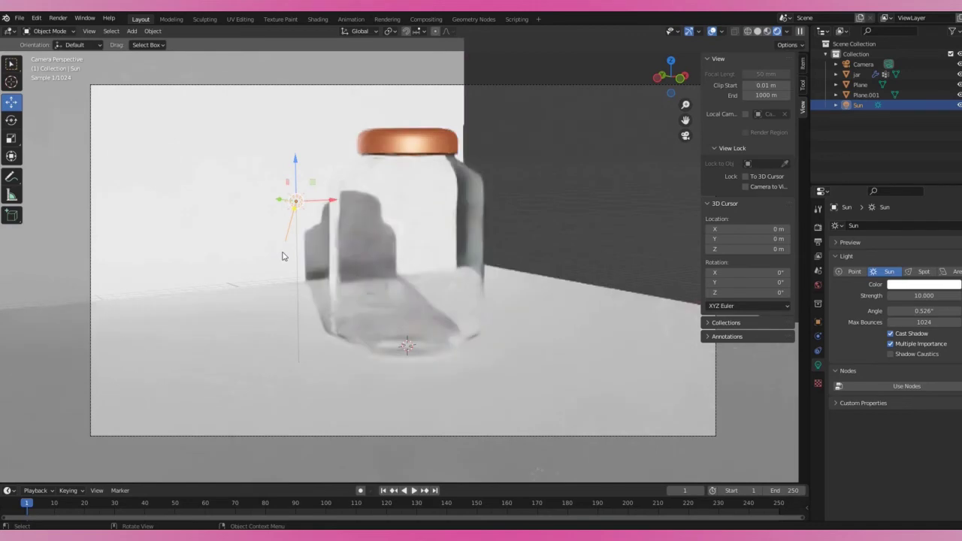
click(818, 227)
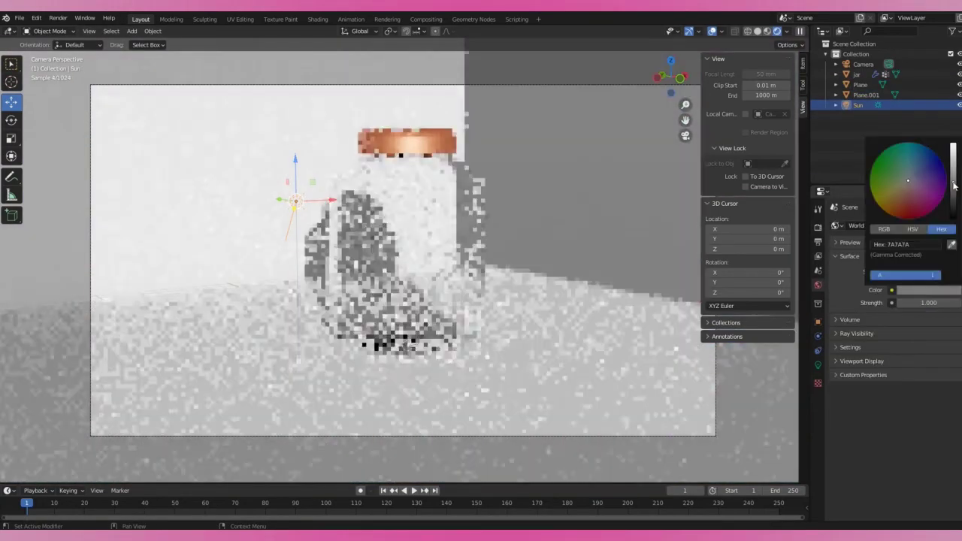
Tint the World colour from purple to a bright pink (CA6DB8)
drag(918, 182, 921, 192)
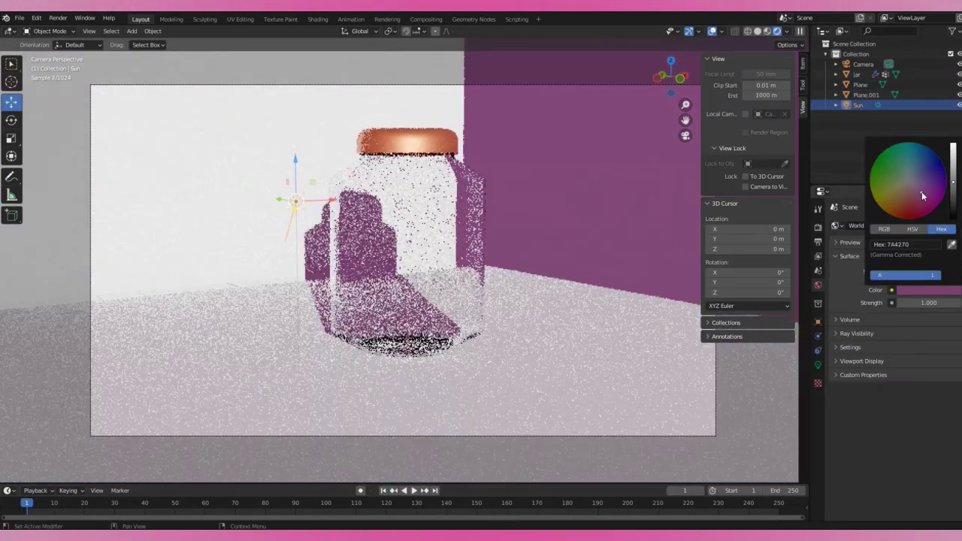
scroll(921, 192, up, 6)
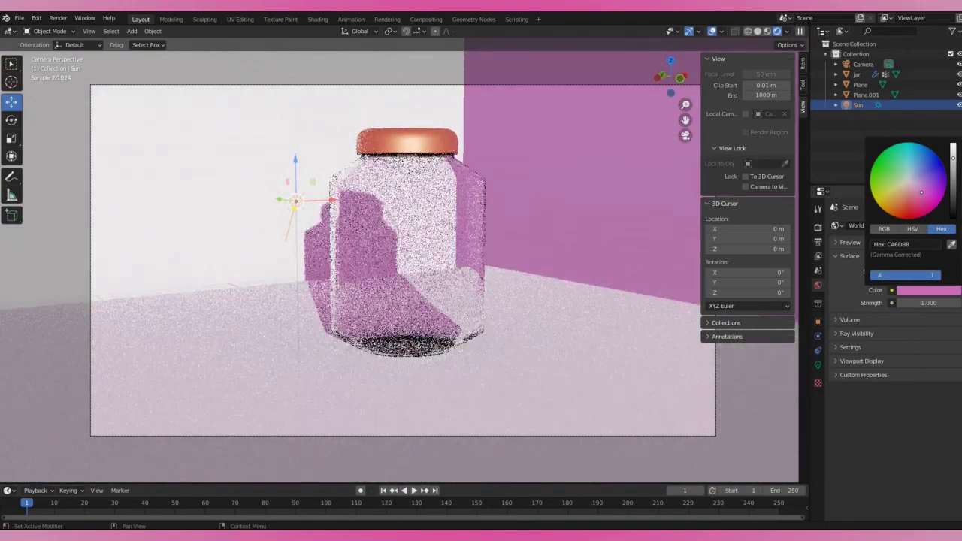
drag(921, 192, 915, 194)
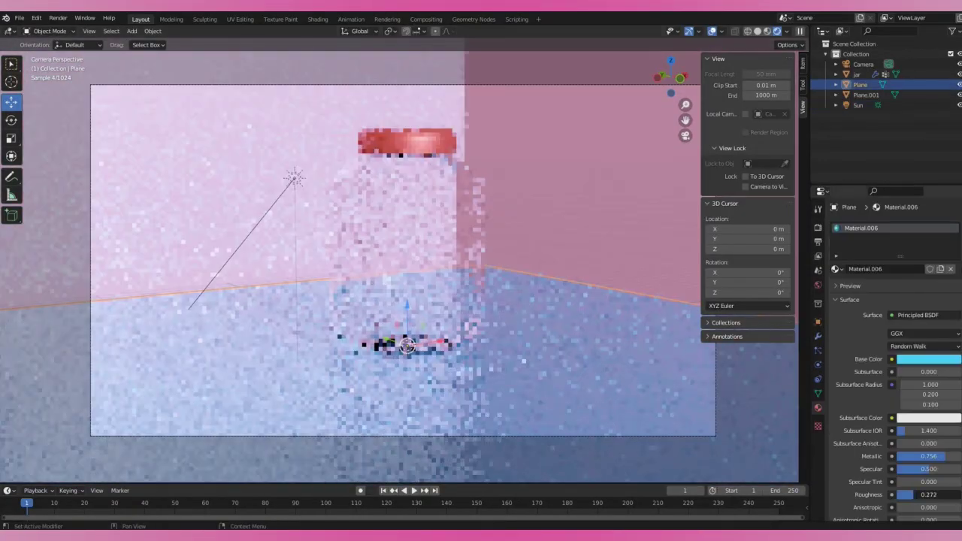
Orbit out to view the whole scene and select the backdrop wall to edit its material
middle_drag(212, 339, 301, 225)
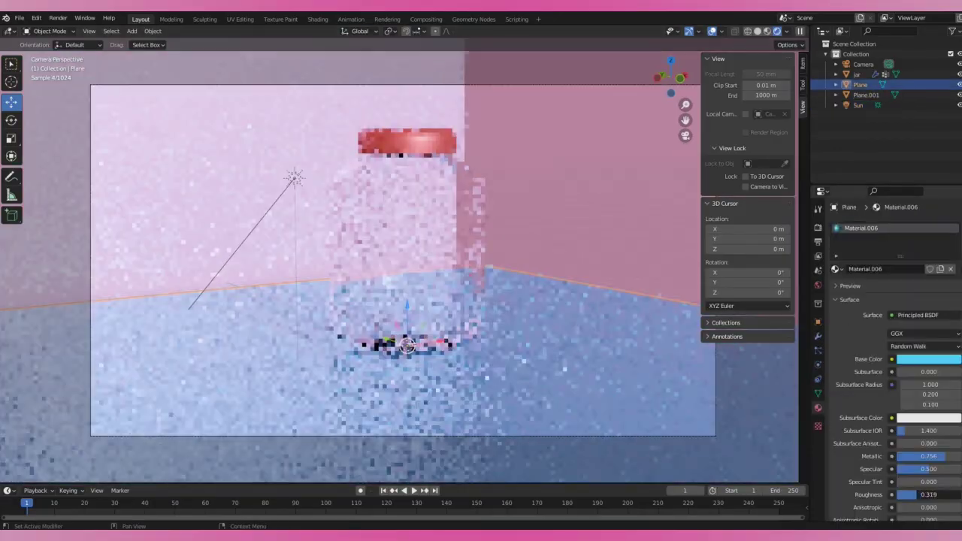
click(865, 95)
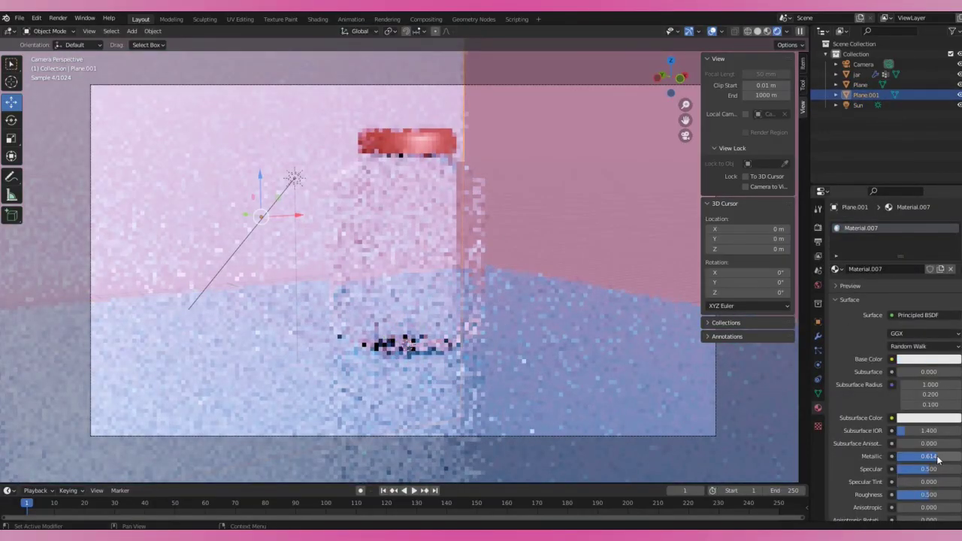